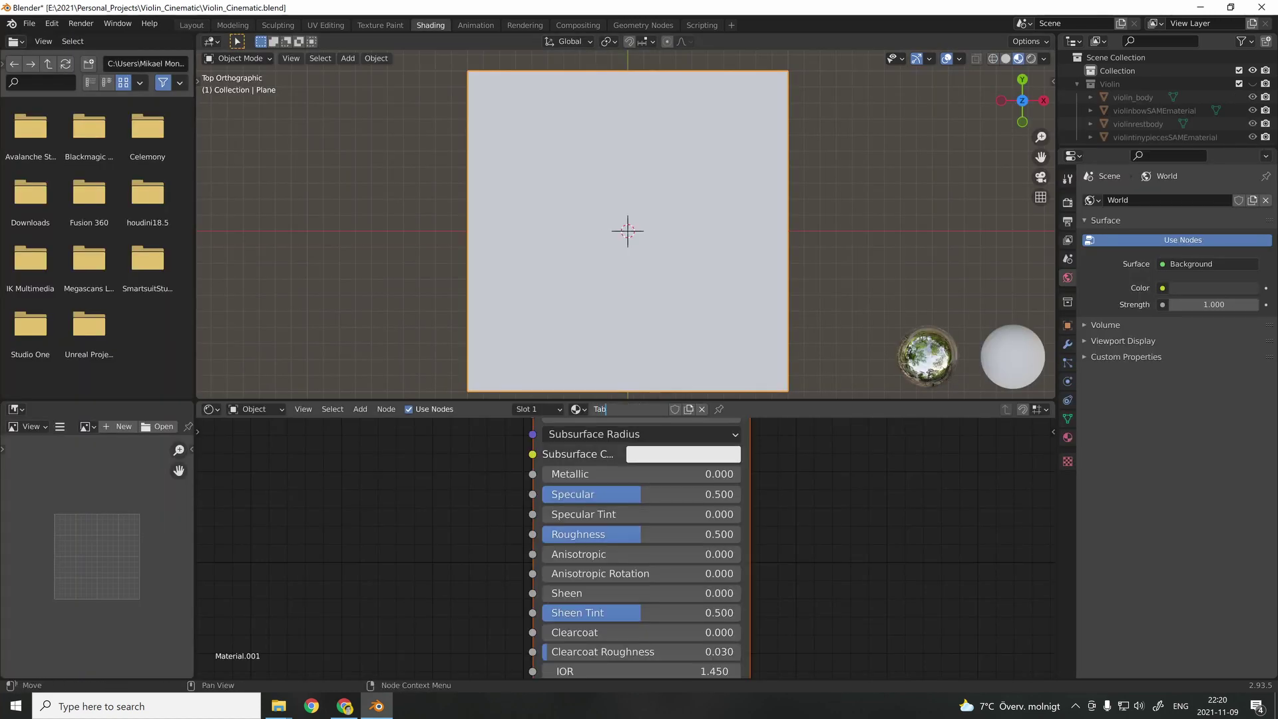
# - Apply the full Wood060 texture set with displacement to the table material and save
pyautogui.press('Home')
pyautogui.click(630, 445)
pyautogui.hotkey('ctrl', 'shift', 't')
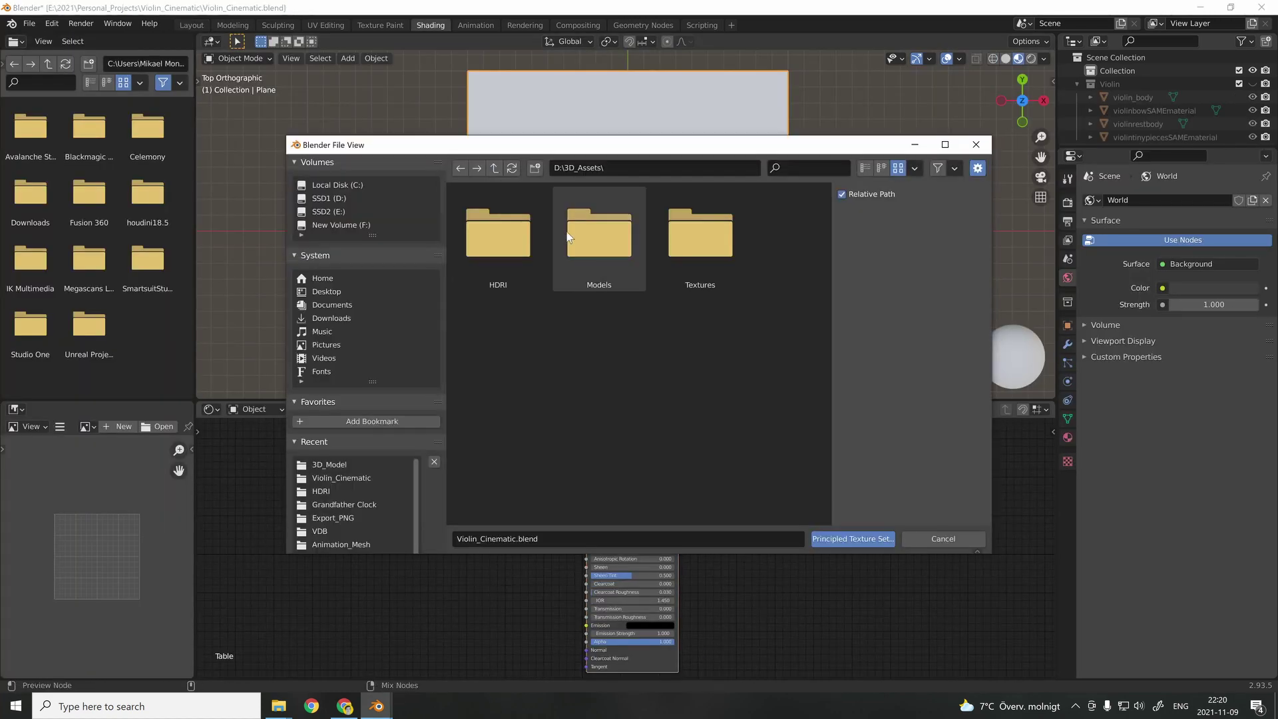
pyautogui.doubleClick(606, 352)
pyautogui.doubleClick(513, 230)
pyautogui.press('a')
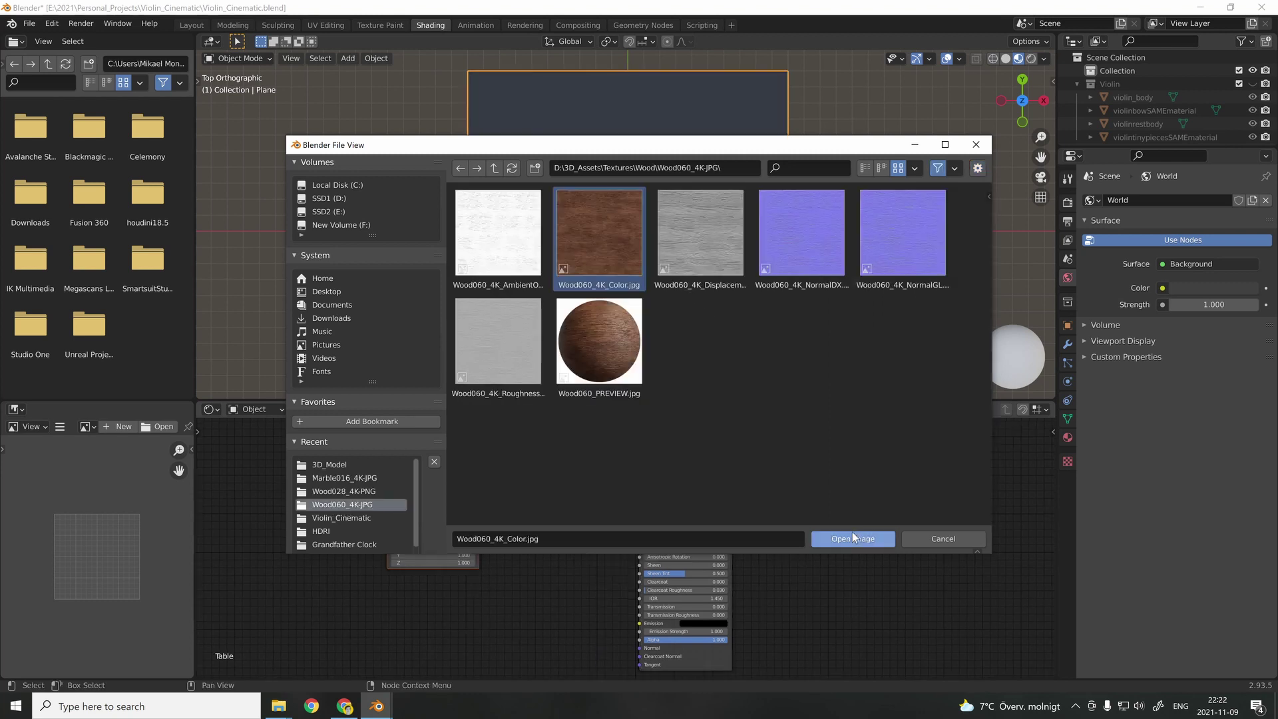
pyautogui.click(853, 539)
pyautogui.moveTo(618, 618); pyautogui.dragTo(904, 526)
pyautogui.moveTo(904, 526); pyautogui.dragTo(746, 545, button='middle')
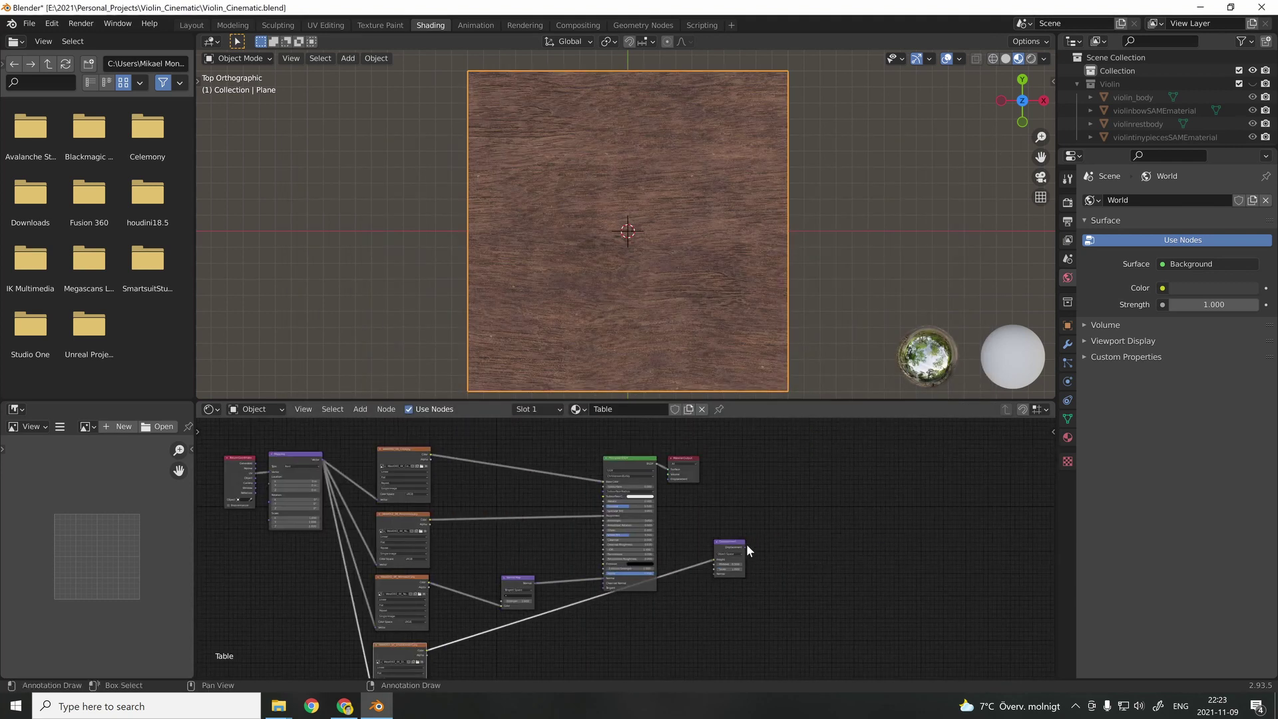
pyautogui.moveTo(744, 546); pyautogui.dragTo(666, 478)
pyautogui.click(802, 484)
pyautogui.hotkey('ctrl', 's')
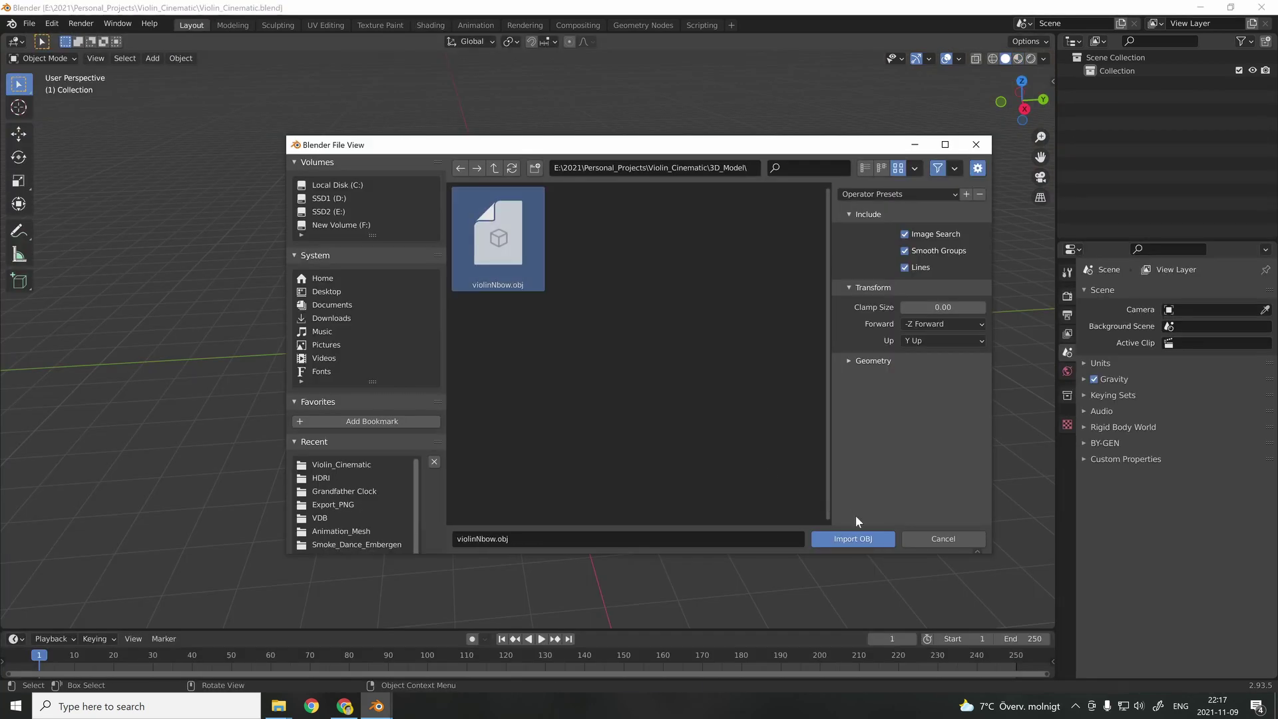
# - Import violinNbow.obj, orbit to look down on the violin, and load an image for its body
pyautogui.click(852, 539)
pyautogui.moveTo(622, 418); pyautogui.dragTo(725, 329, button='middle')
pyautogui.scroll(5, 724, 328)
pyautogui.moveTo(561, 292); pyautogui.dragTo(490, 458, button='middle')
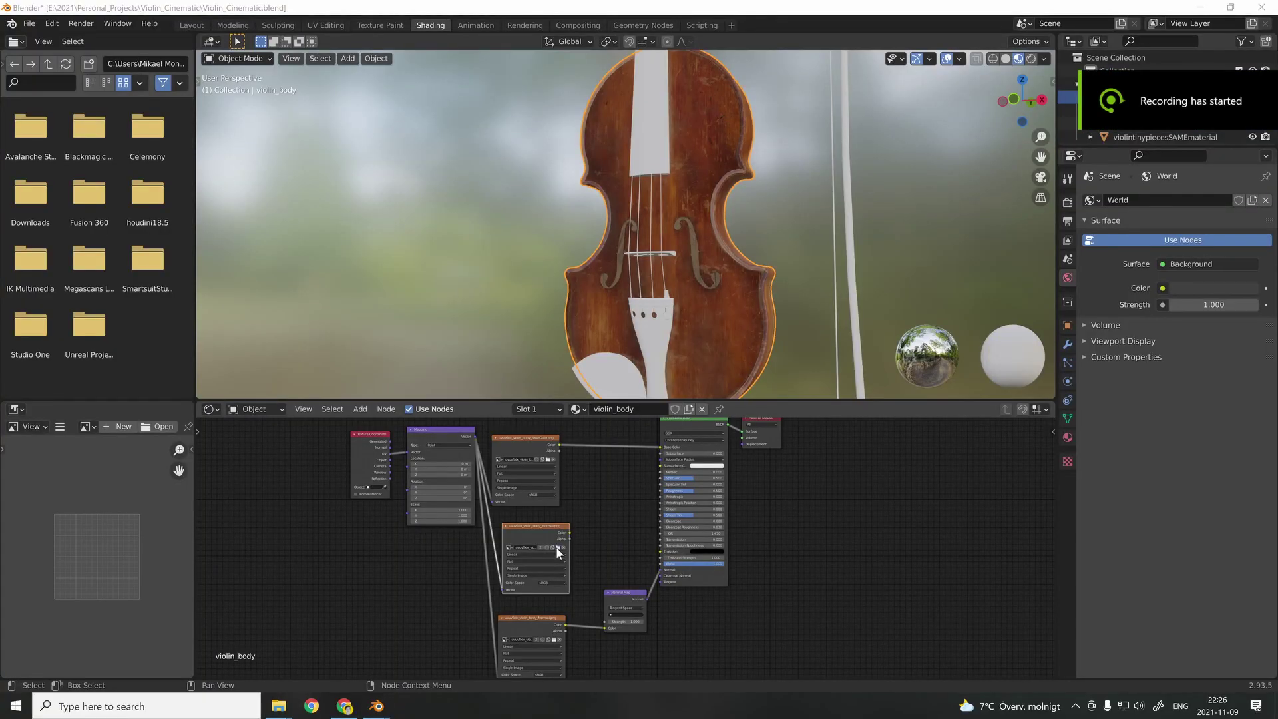
pyautogui.click(556, 546)
# - Load the violin body Roughness.png map into its material, then scale from the top view
pyautogui.click(717, 340)
pyautogui.click(888, 352)
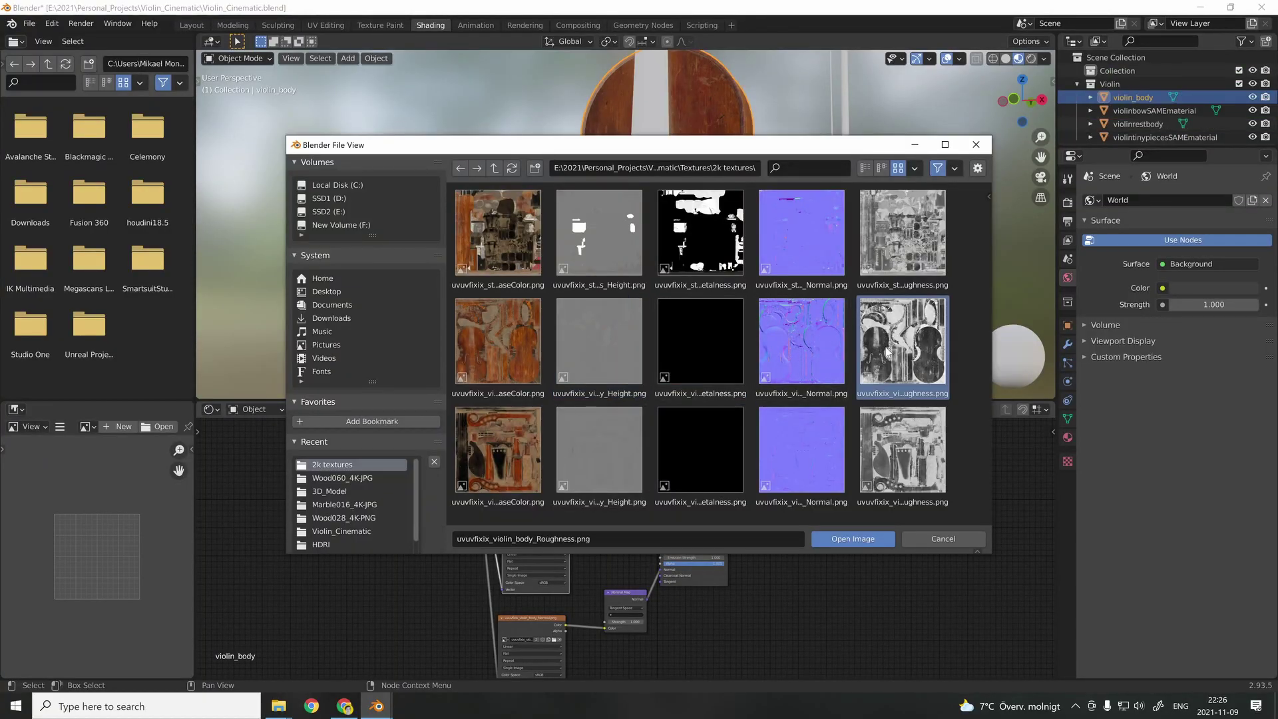
pyautogui.click(852, 539)
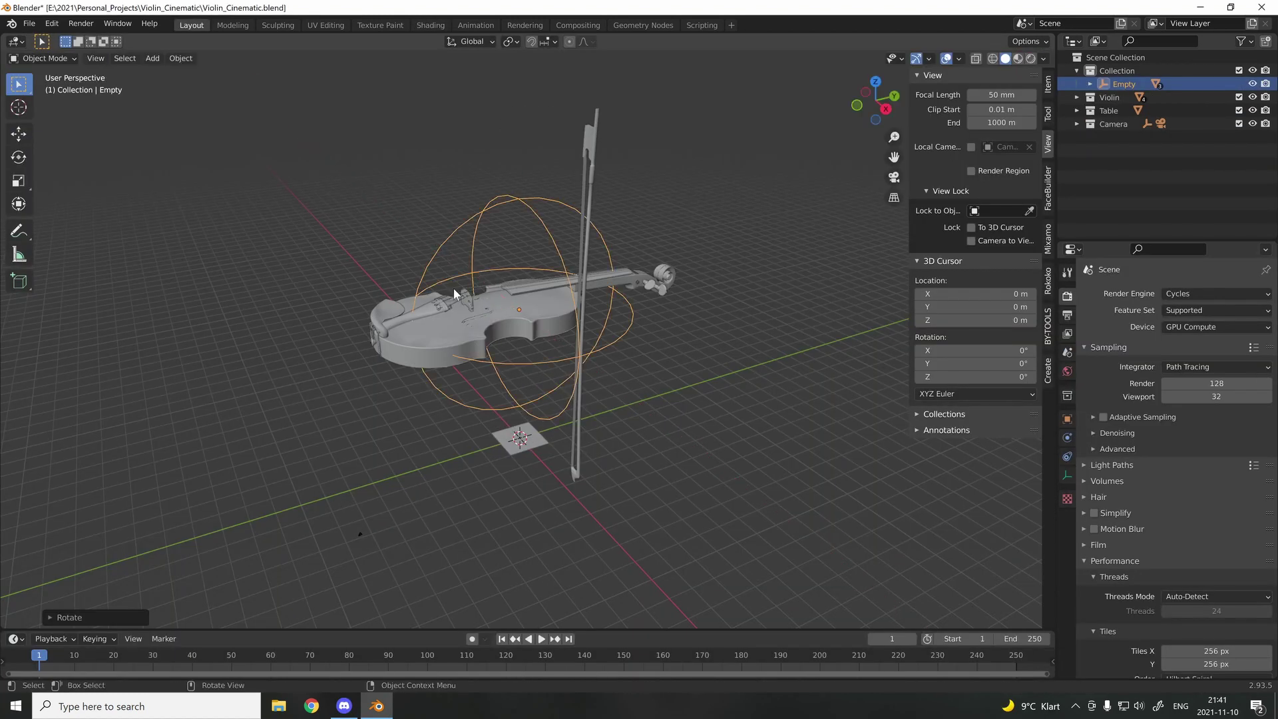
pyautogui.press('KP_7')
pyautogui.press('s')
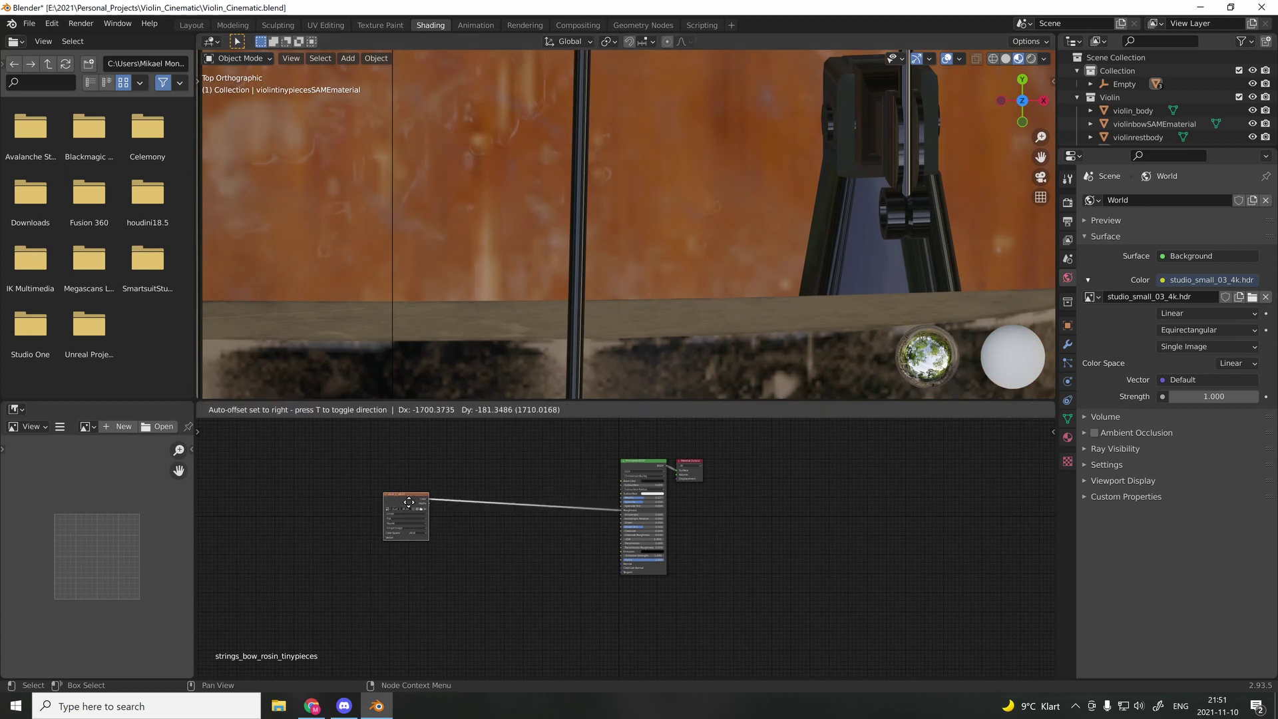
# - Insert a ColorRamp between the dust_1_4K texture and shader, inverted white to black
pyautogui.hotkey('shift', 'a')
pyautogui.write('colo')
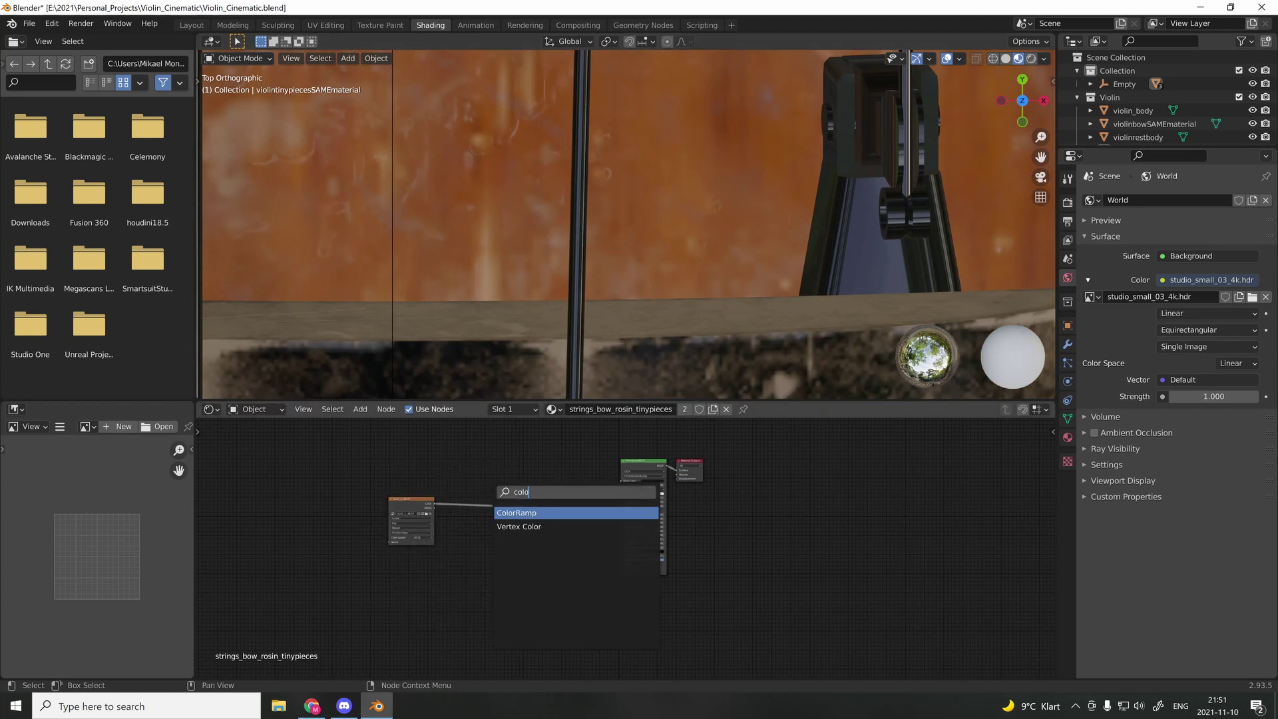
pyautogui.click(499, 495)
pyautogui.scroll(3, 485, 519)
pyautogui.moveTo(486, 519); pyautogui.dragTo(601, 593, button='middle')
pyautogui.scroll(3, 490, 522)
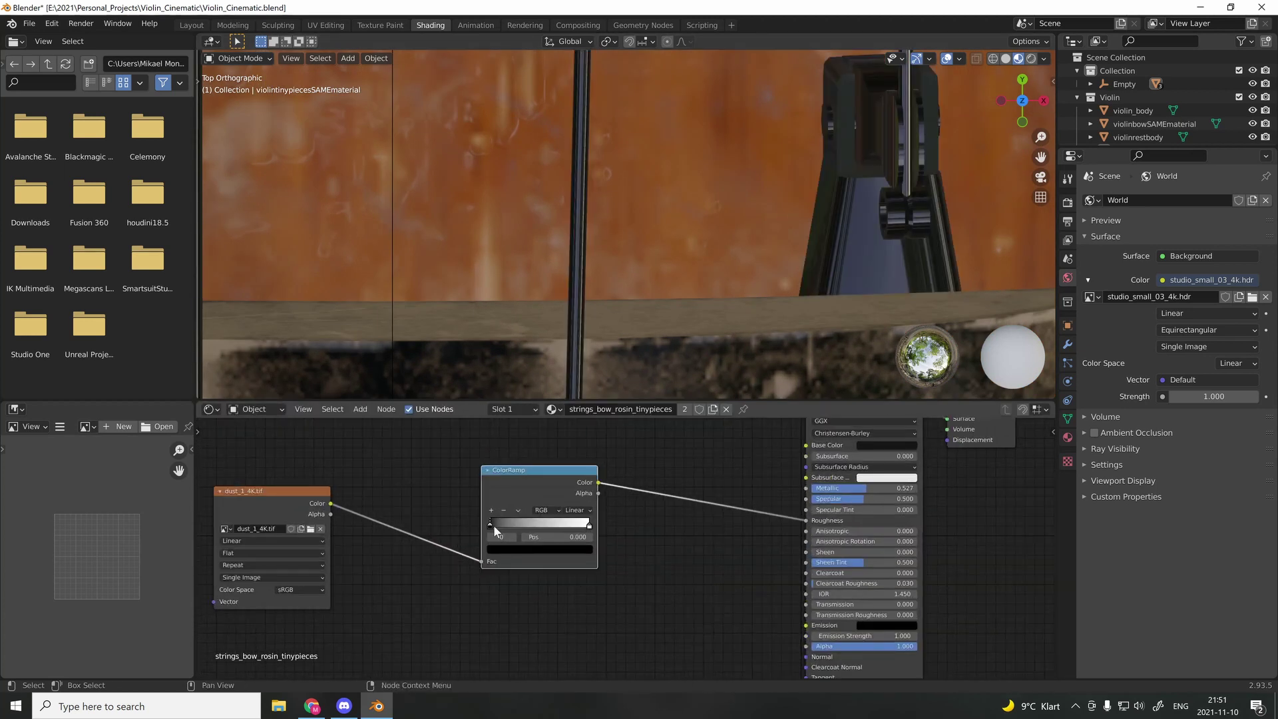
pyautogui.moveTo(589, 525); pyautogui.dragTo(495, 530)
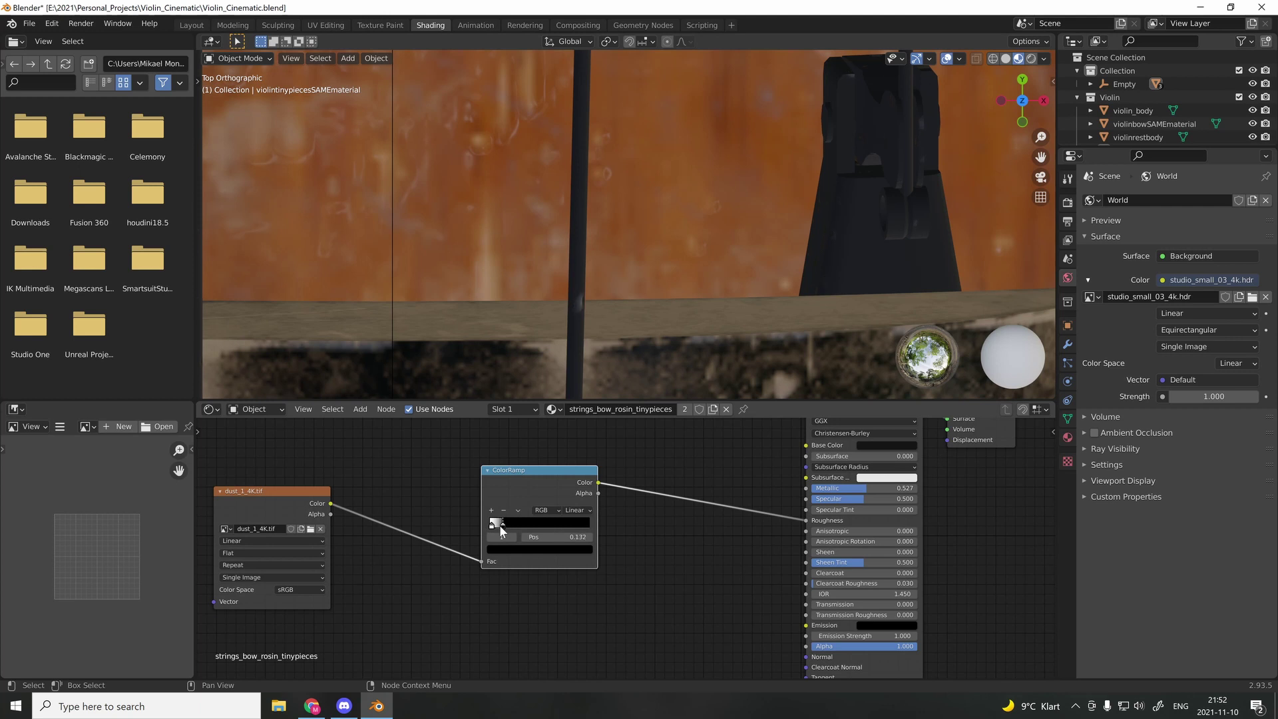
pyautogui.scroll(-4, 388, 497)
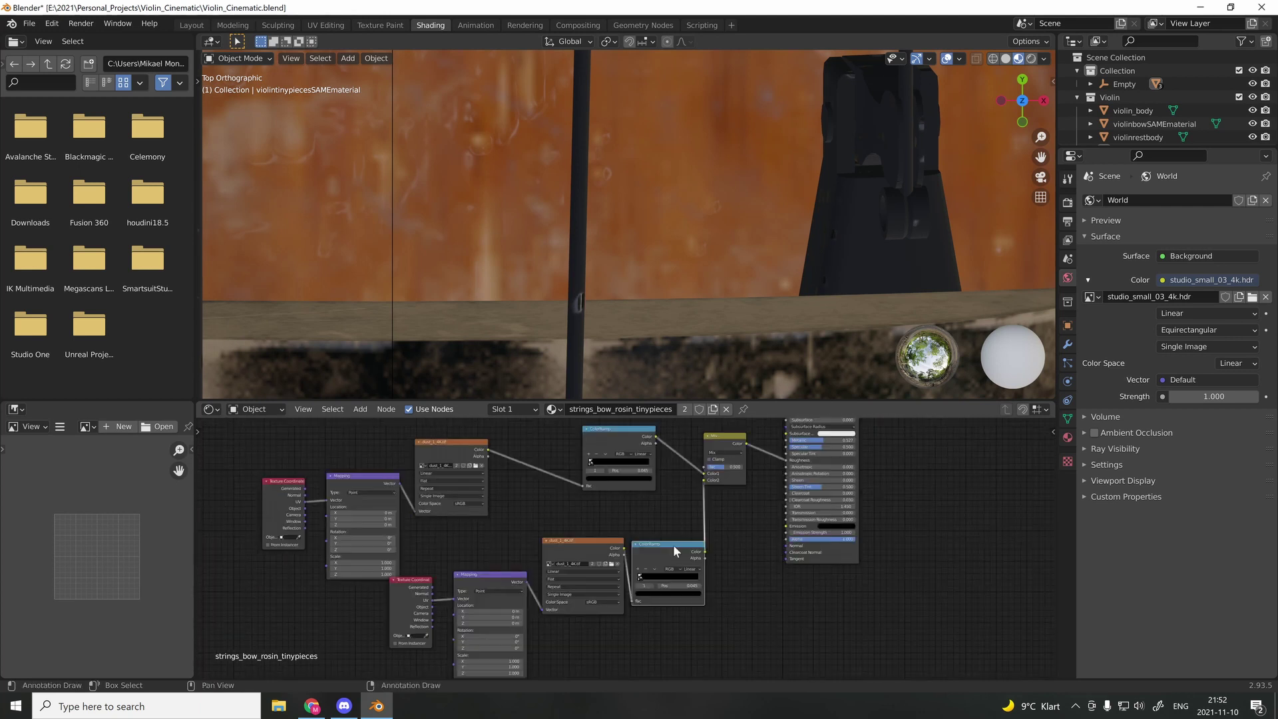
# - Browse to the dust_4_4K.tif image for the dust texture
pyautogui.click(617, 564)
pyautogui.scroll(-5, 783, 311)
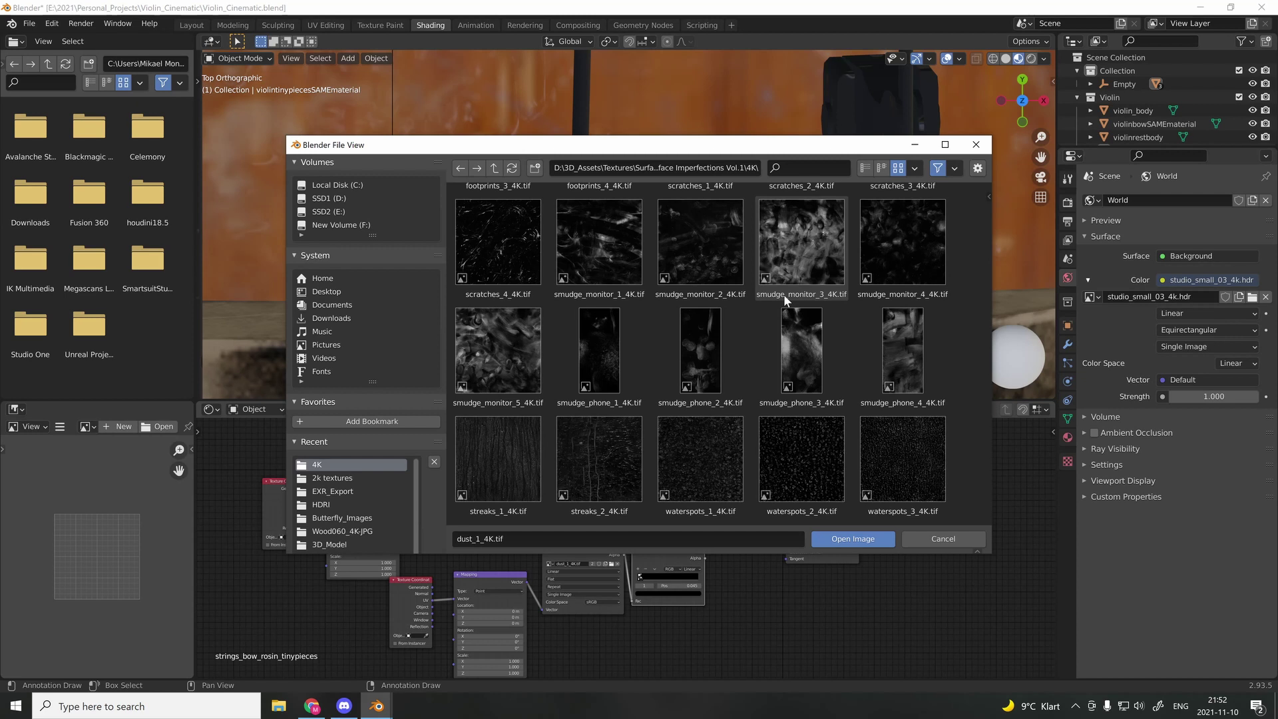
pyautogui.scroll(5, 784, 346)
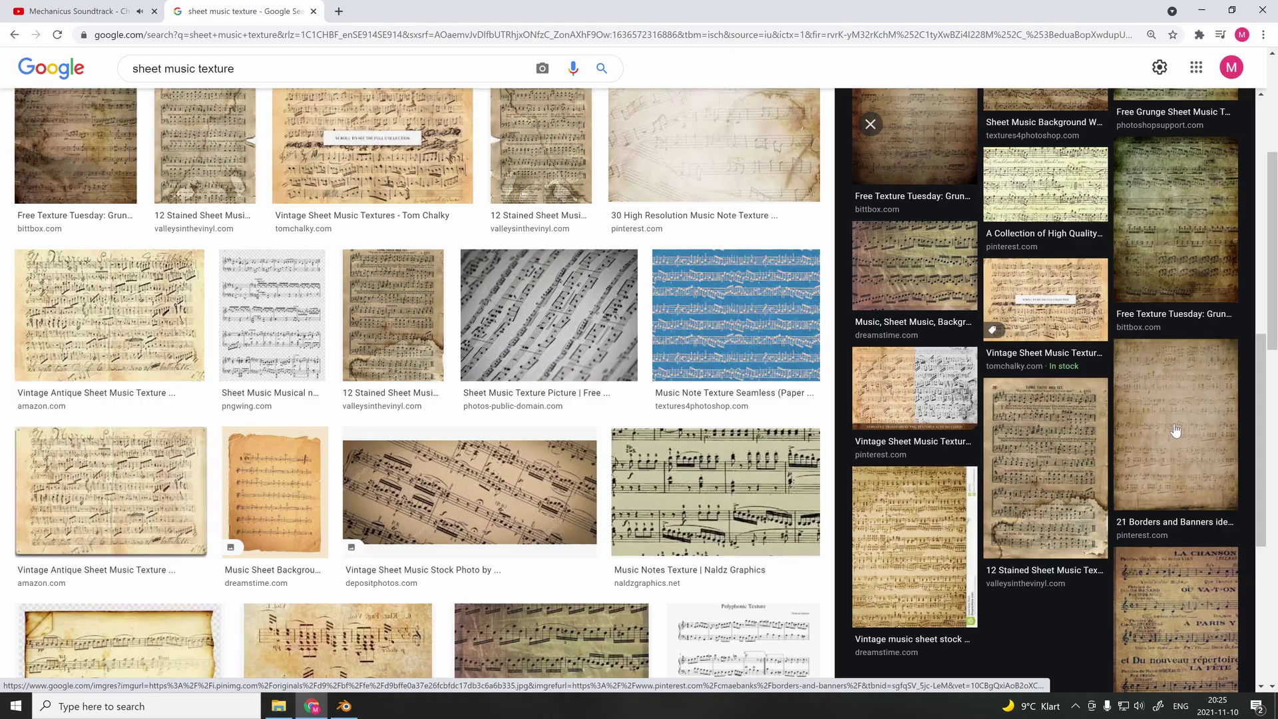
# - Browse Google Images for sheet music and open the chosen image's source page
pyautogui.scroll(5, 1135, 449)
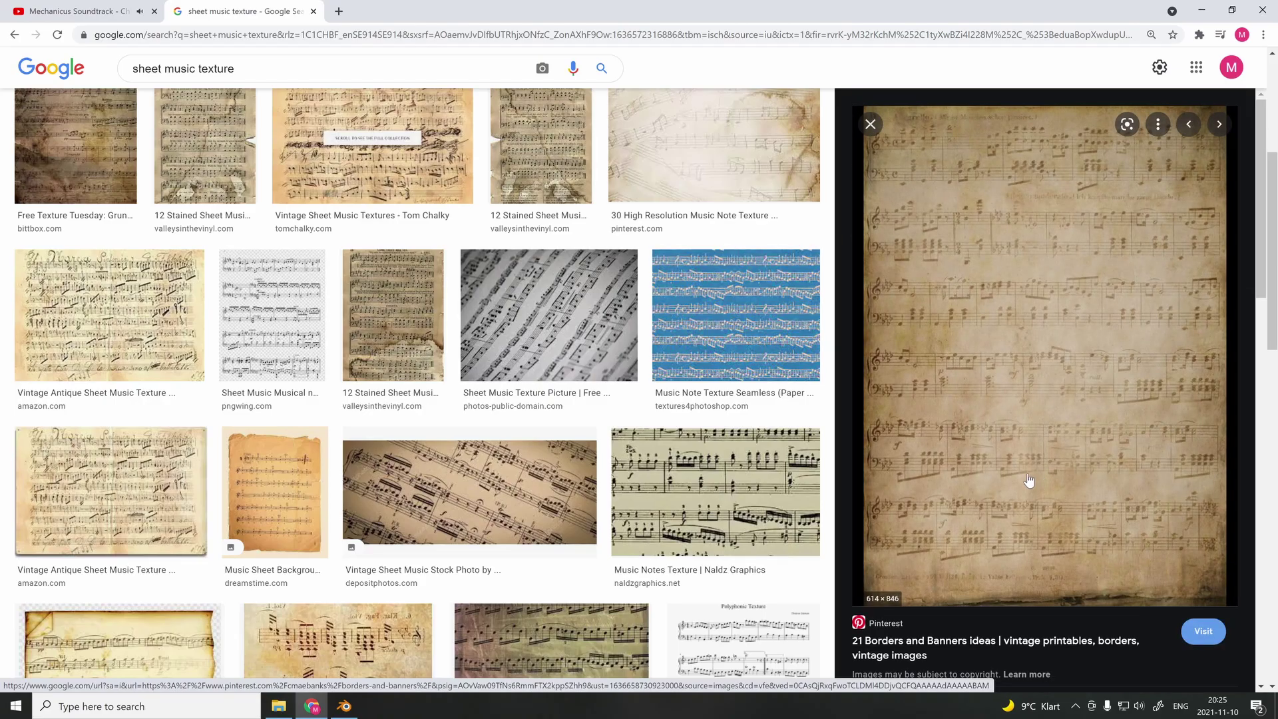
pyautogui.scroll(-5, 1029, 480)
pyautogui.scroll(-3, 607, 474)
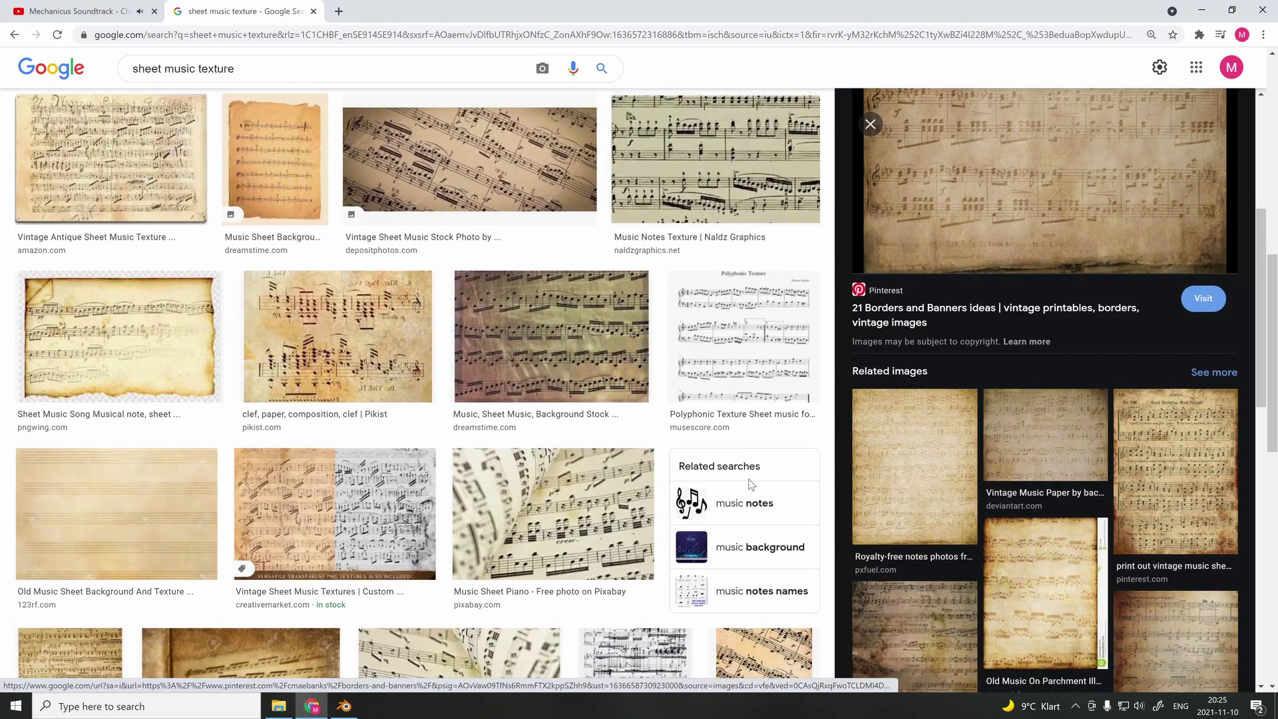
pyautogui.scroll(7, 607, 474)
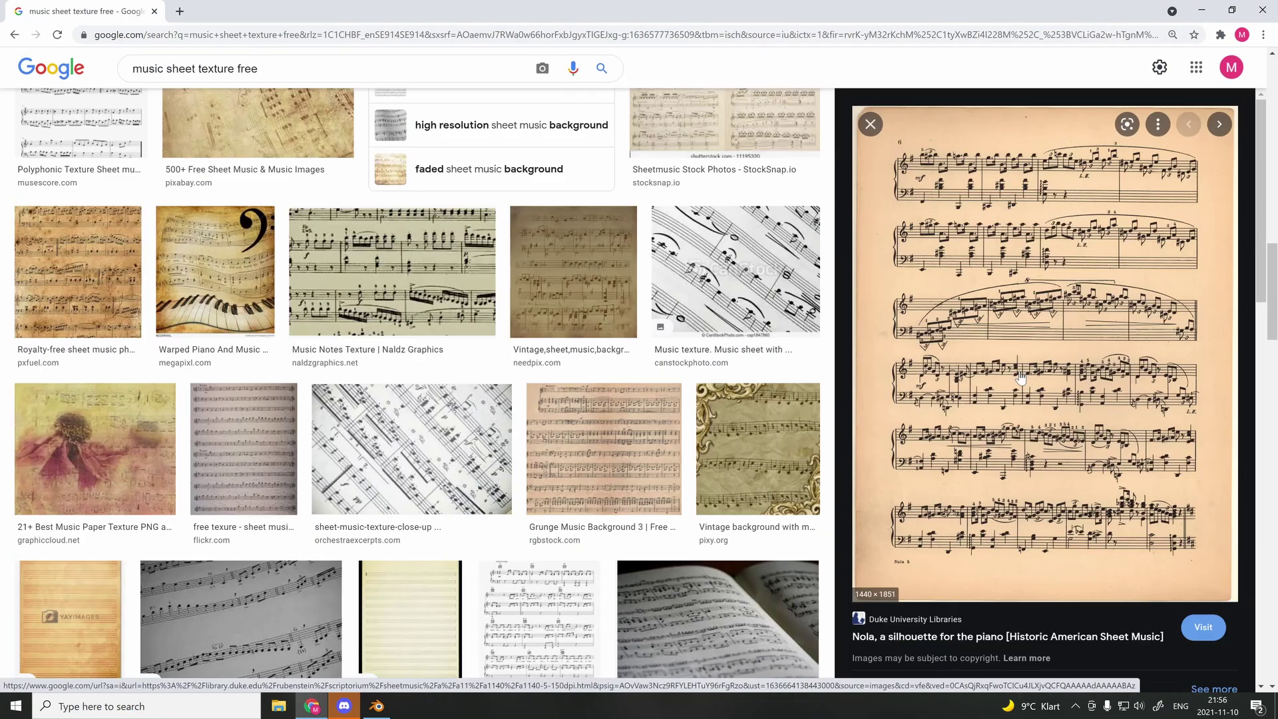
pyautogui.click(1038, 333)
pyautogui.scroll(-10, 745, 408)
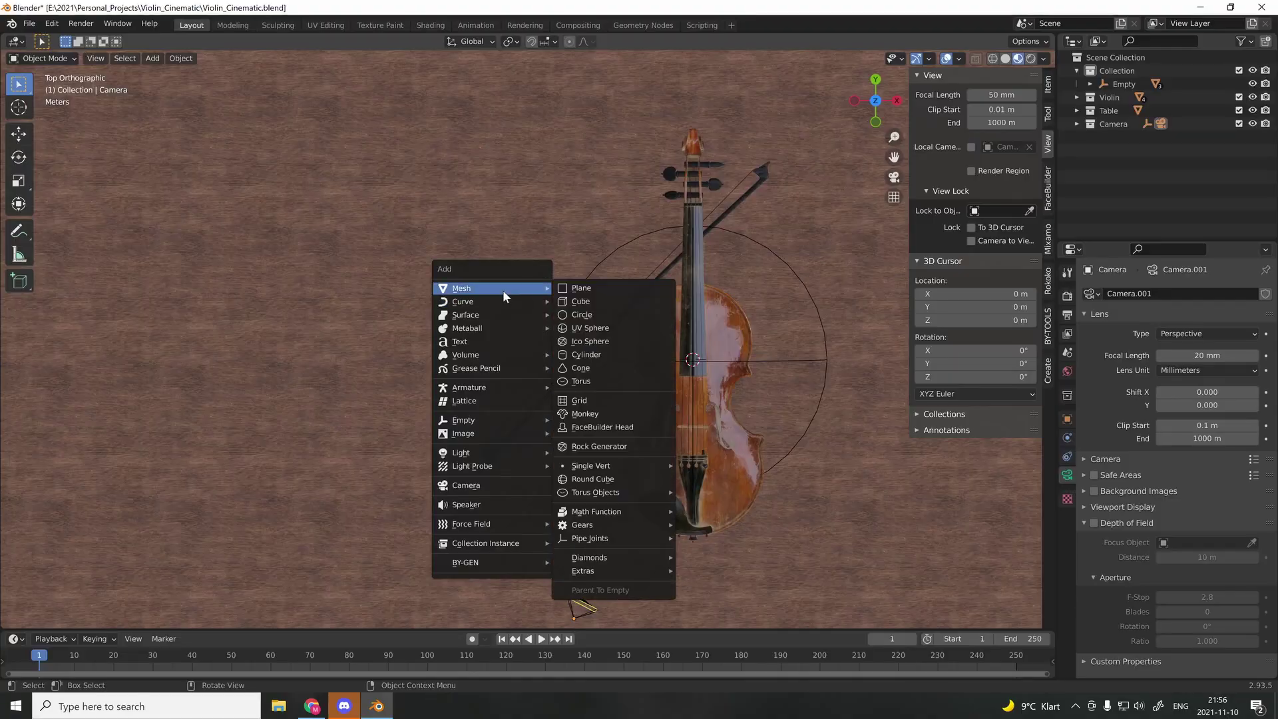
# - Add a plane for the sheet music and load the paper texture image onto it
pyautogui.click(568, 289)
pyautogui.scroll(-3, 567, 289)
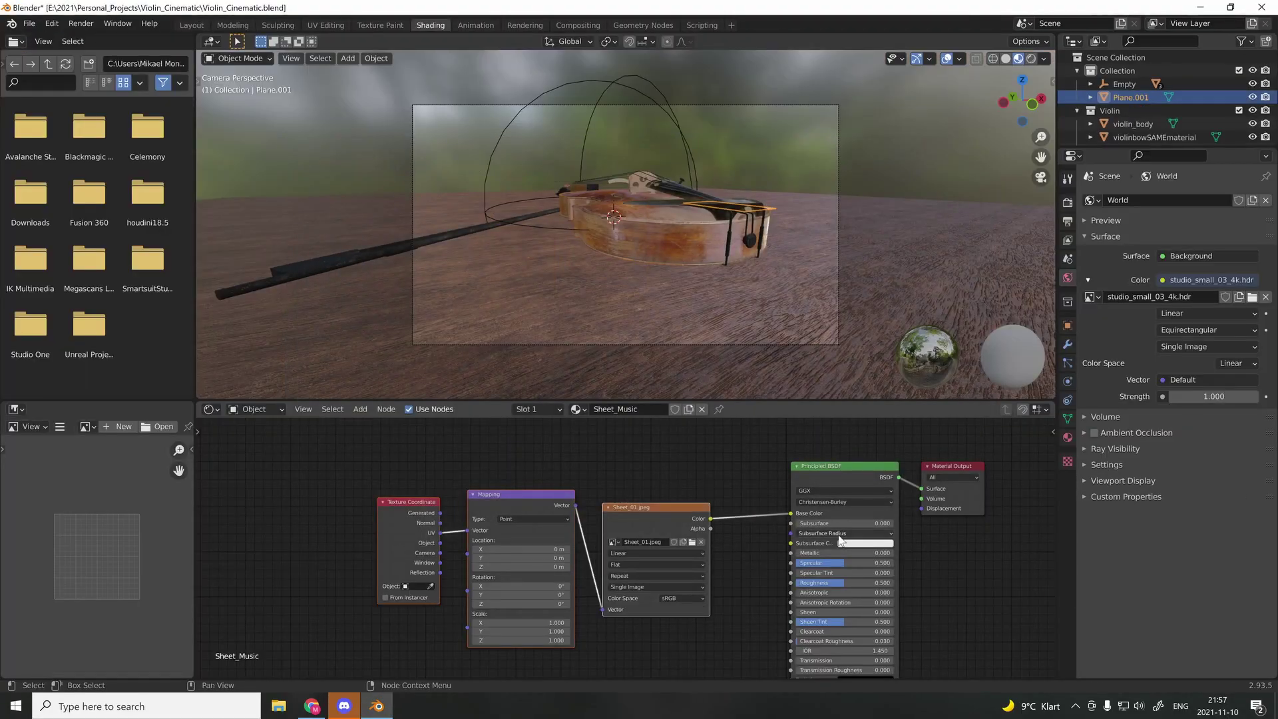
pyautogui.moveTo(766, 253); pyautogui.dragTo(724, 212, button='middle')
pyautogui.scroll(-3, 736, 300)
pyautogui.press('KP_7')
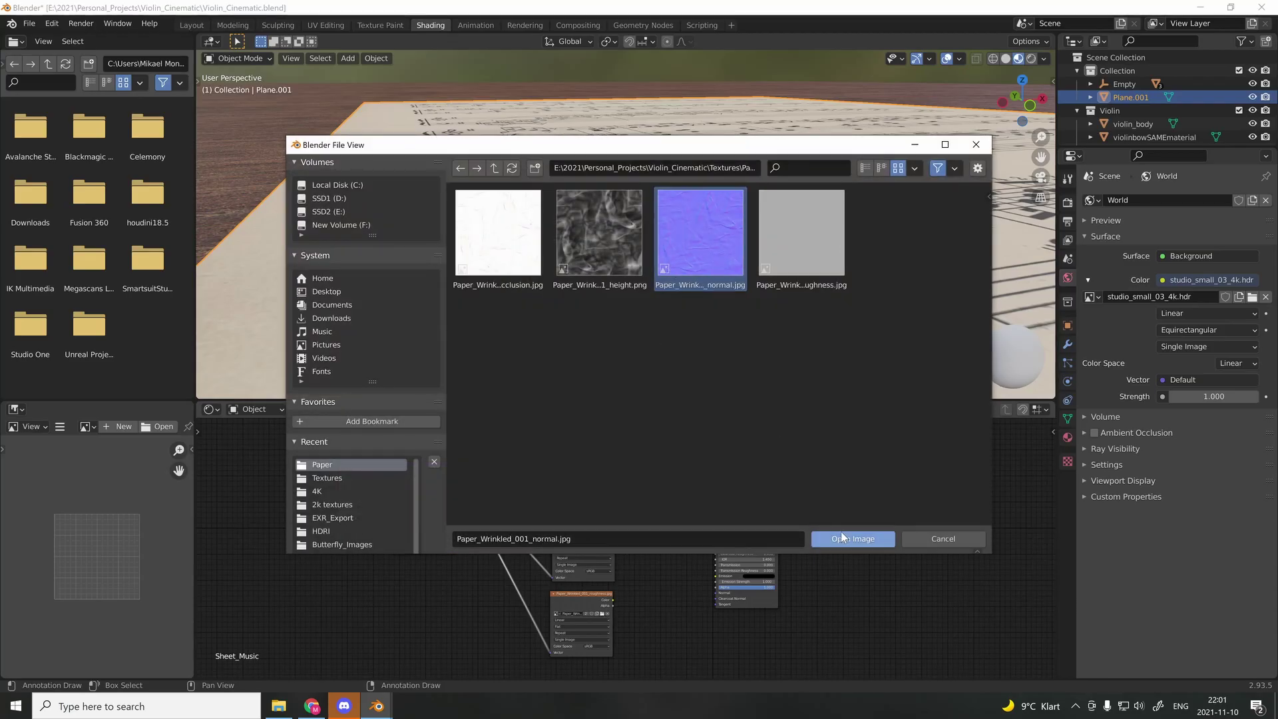
pyautogui.click(853, 538)
pyautogui.hotkey('shift', 'a')
pyautogui.write('n')
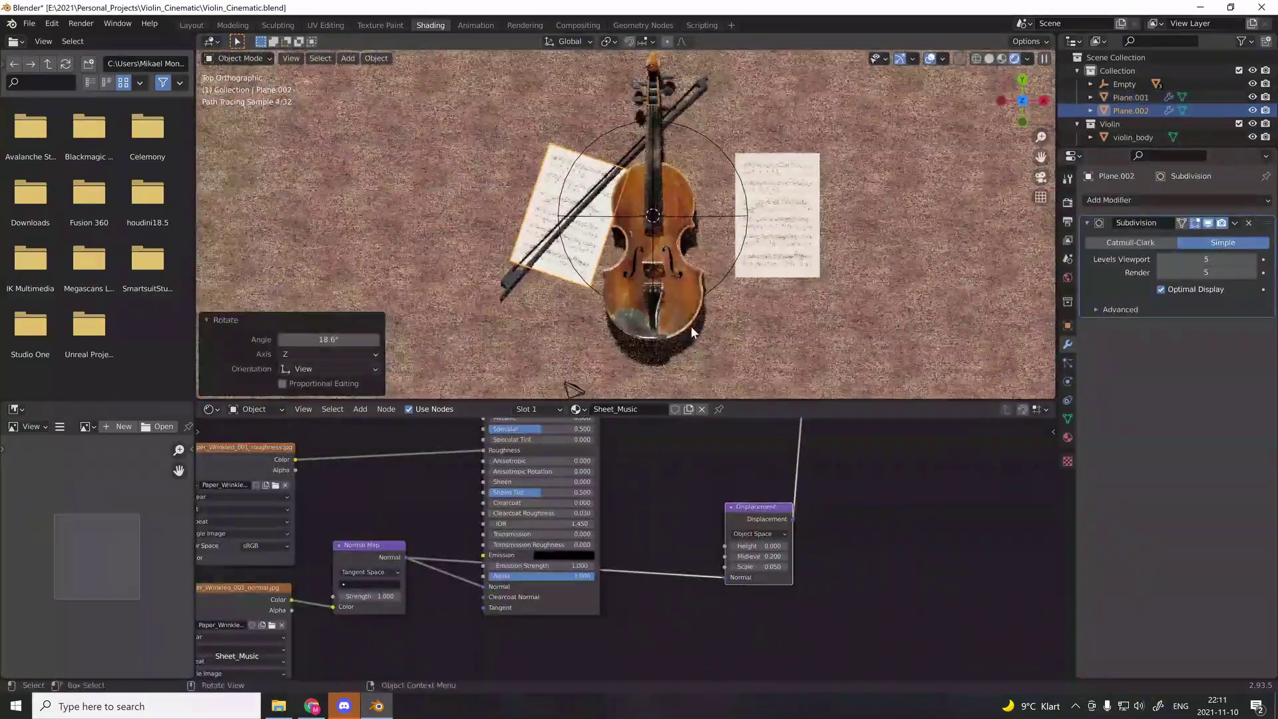
# - Scatter linked copies of the sheet-music plane around the violin along Y and X
pyautogui.hotkey('shift', 'd')
pyautogui.hotkey('alt', 'd')
pyautogui.press('y')
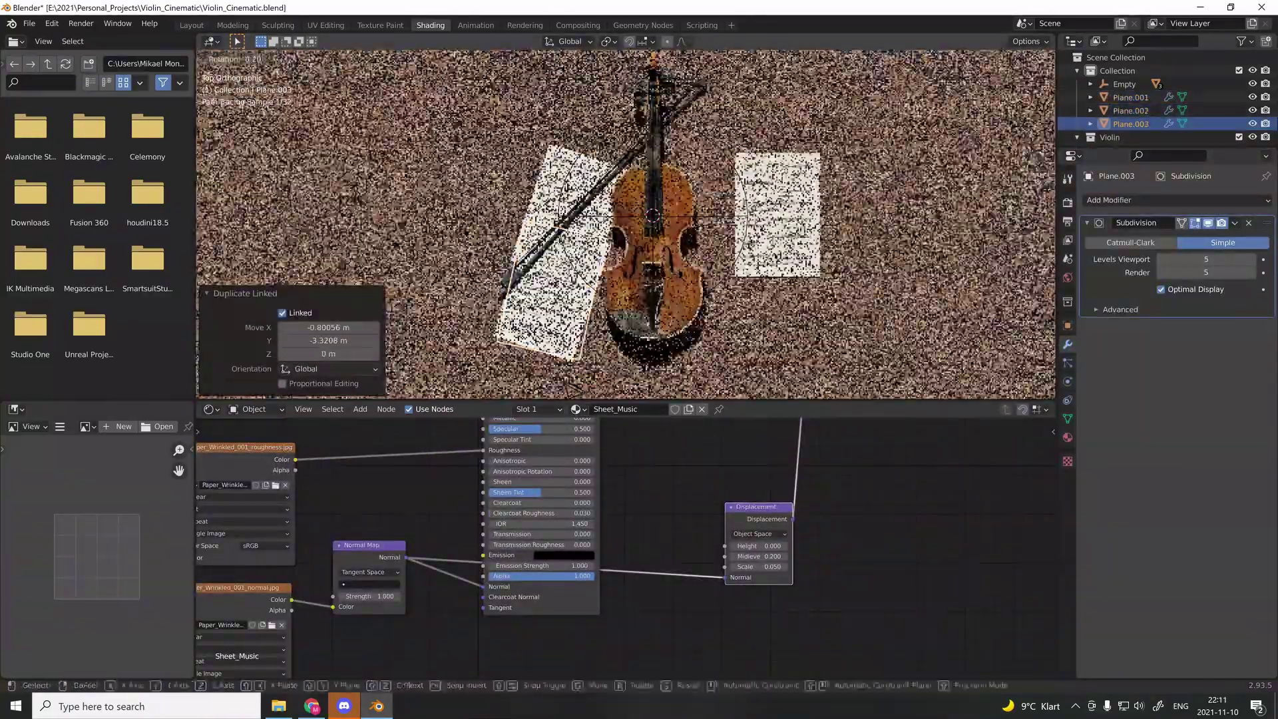
pyautogui.press('KP_0')
pyautogui.press('g')
pyautogui.press('x')
pyautogui.click(1014, 279)
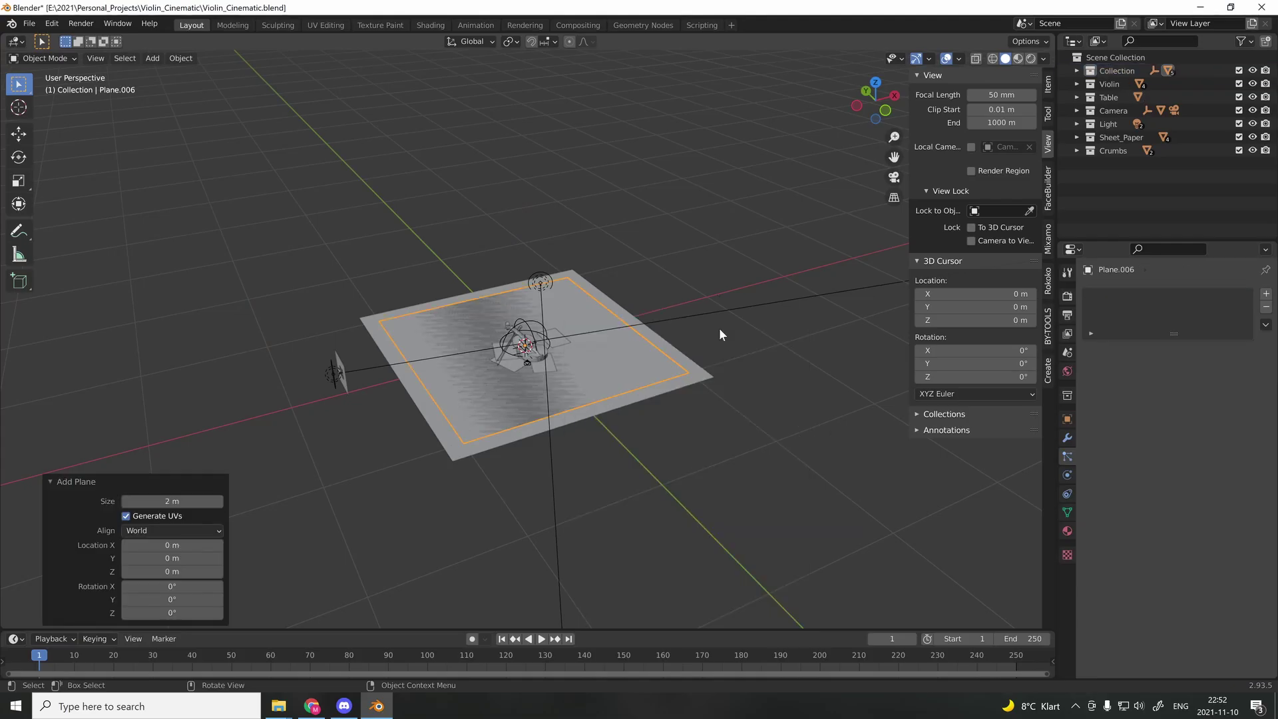
# - Stand the backdrop plane upright with 90° X and Z rotations and slide it along X
pyautogui.press('r')
pyautogui.press('x')
pyautogui.press('9')
pyautogui.press('0')
pyautogui.press('Return')
pyautogui.press('r')
pyautogui.press('z')
pyautogui.press('9')
pyautogui.press('0')
pyautogui.press('Return')
pyautogui.press('g')
pyautogui.press('x')
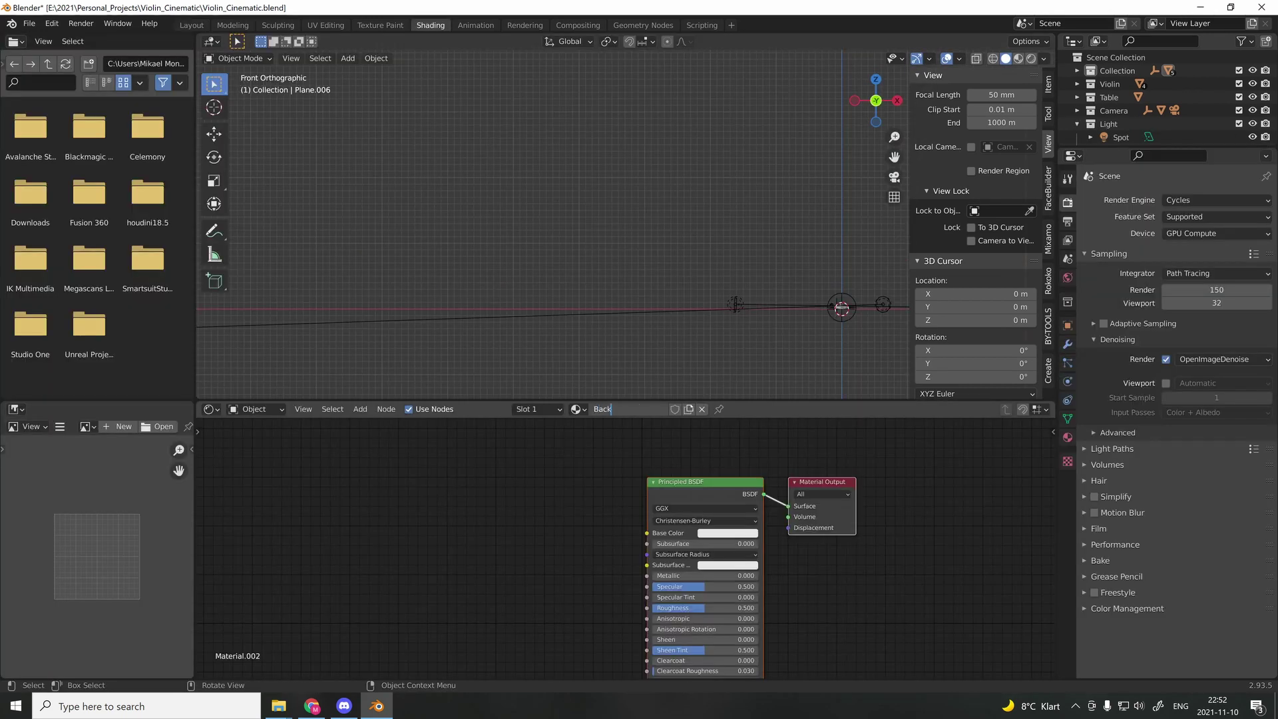
# - Name the material 'Background' and feed the living-room photo into its emission
pyautogui.write('ground')
pyautogui.press('Return')
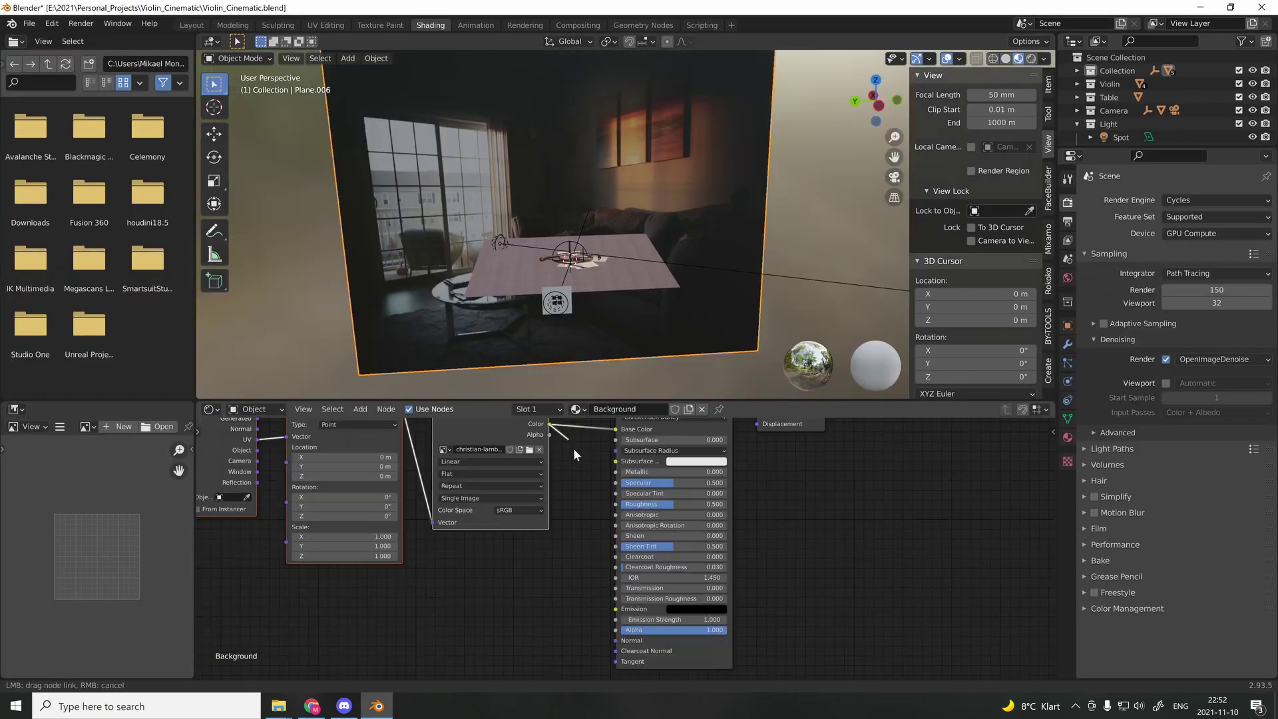
pyautogui.moveTo(549, 424); pyautogui.dragTo(612, 609)
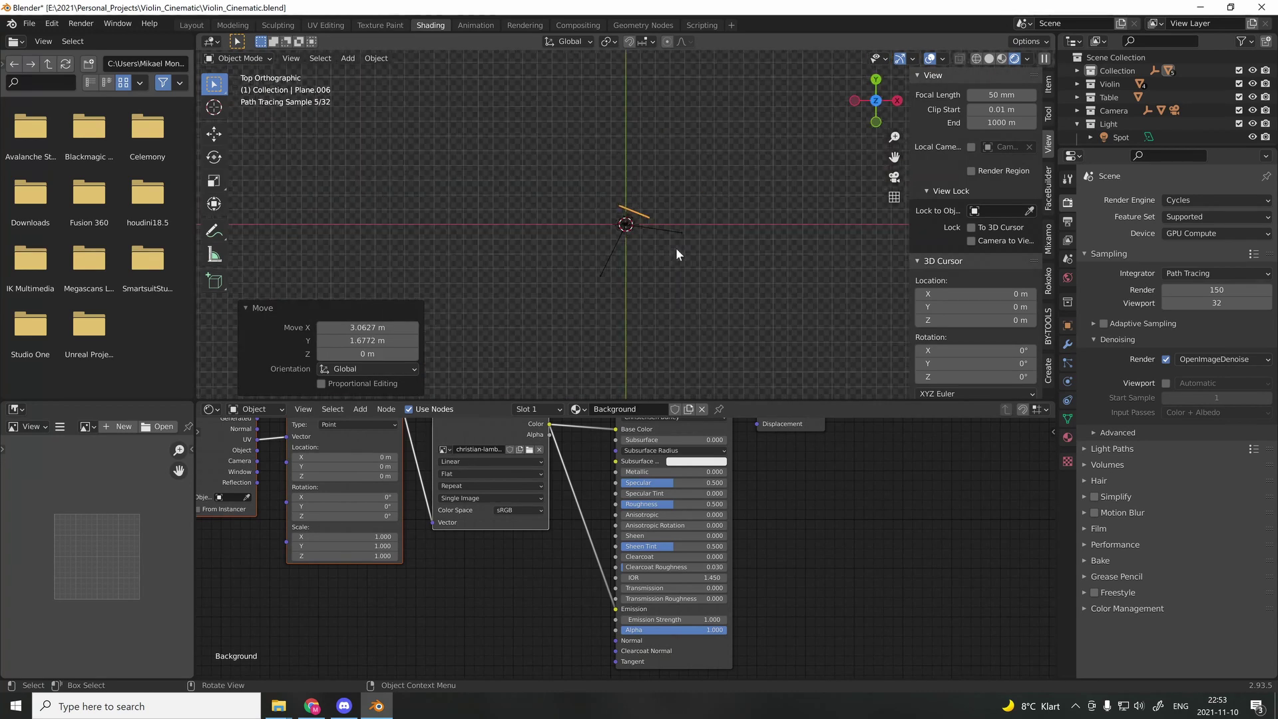
# - Scale the backdrop, then add a spot light raised to 2.8618 m and rotate it
pyautogui.press('s')
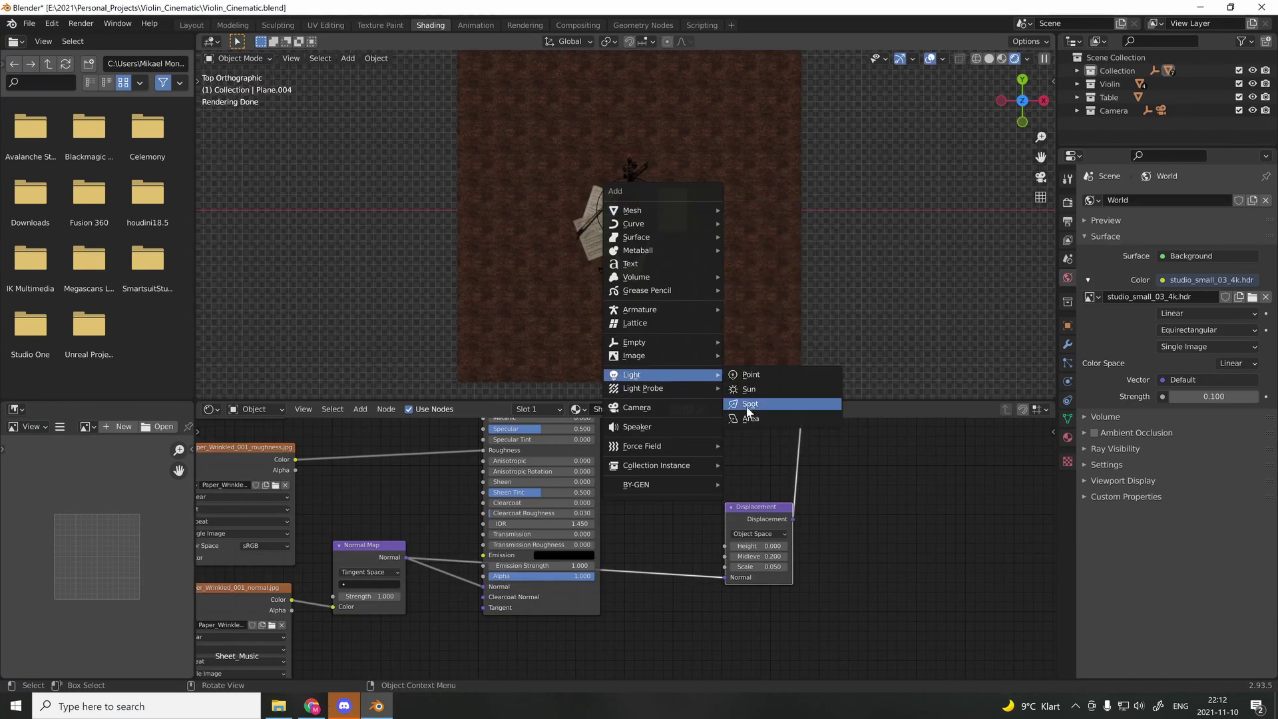
pyautogui.click(751, 403)
pyautogui.press('KP_3')
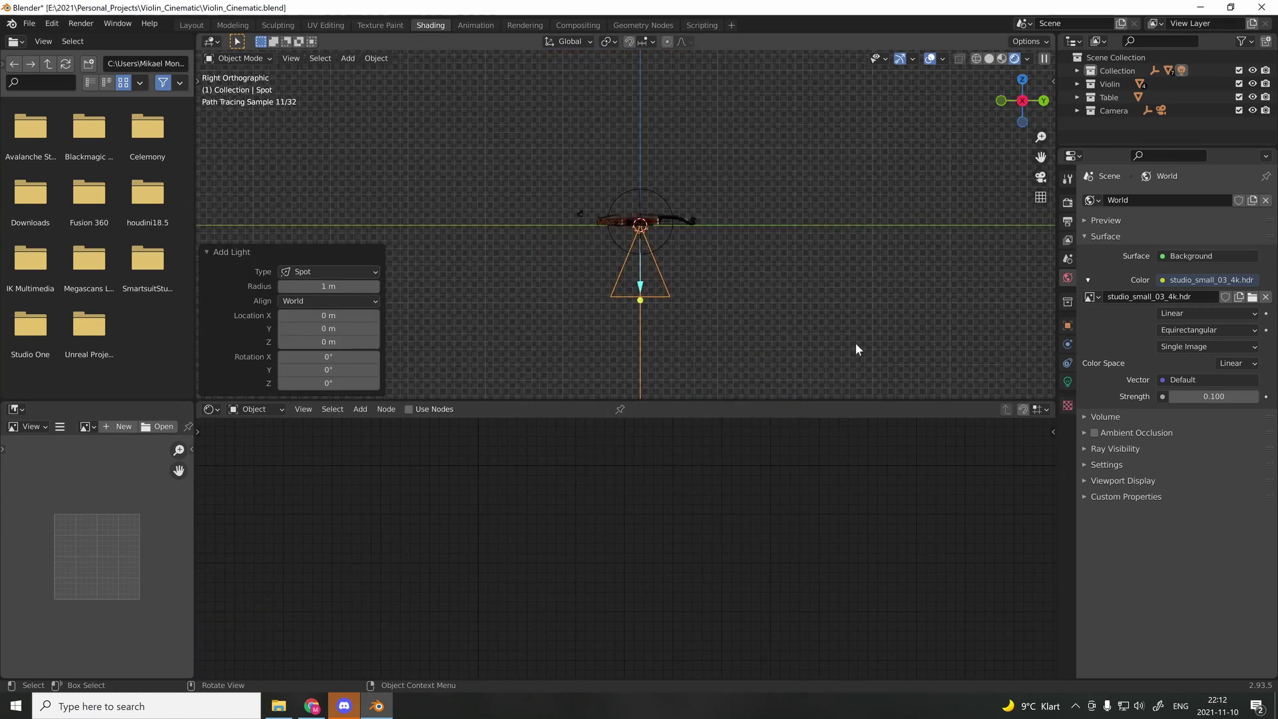
pyautogui.press('g')
pyautogui.click(673, 285)
pyautogui.press('KP_0')
pyautogui.click(1068, 382)
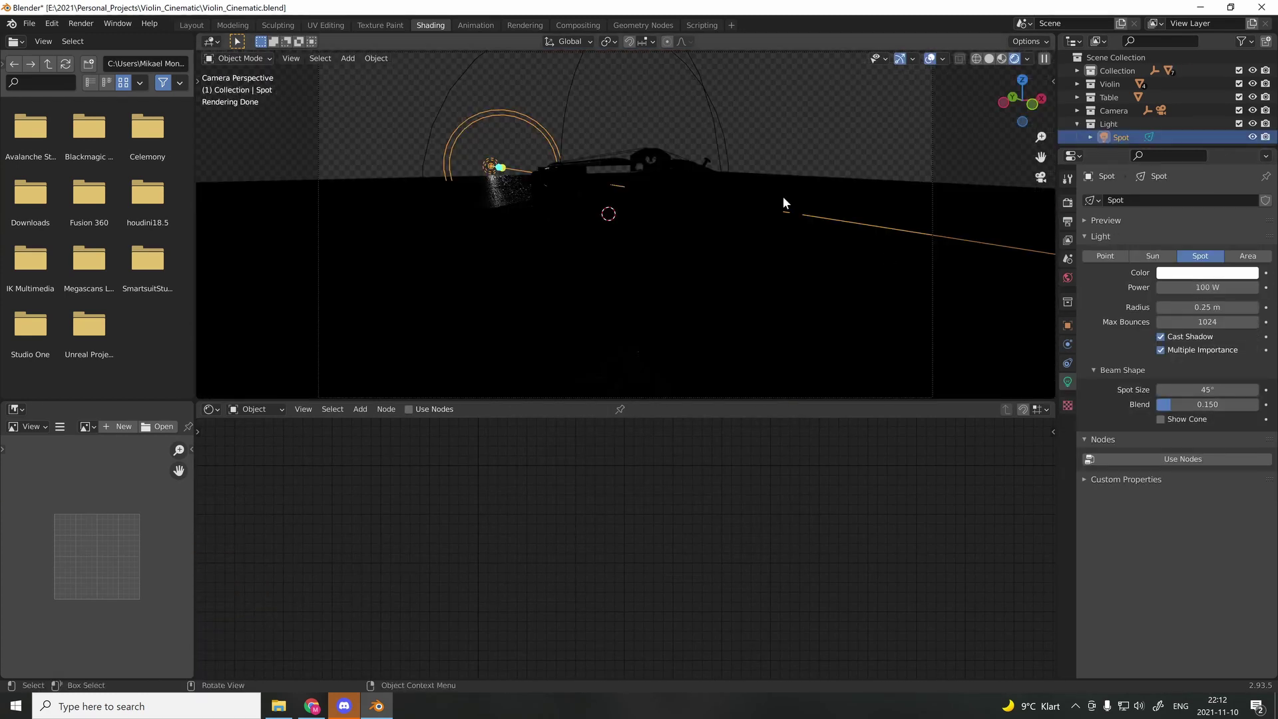
pyautogui.click(797, 172)
pyautogui.press('r')
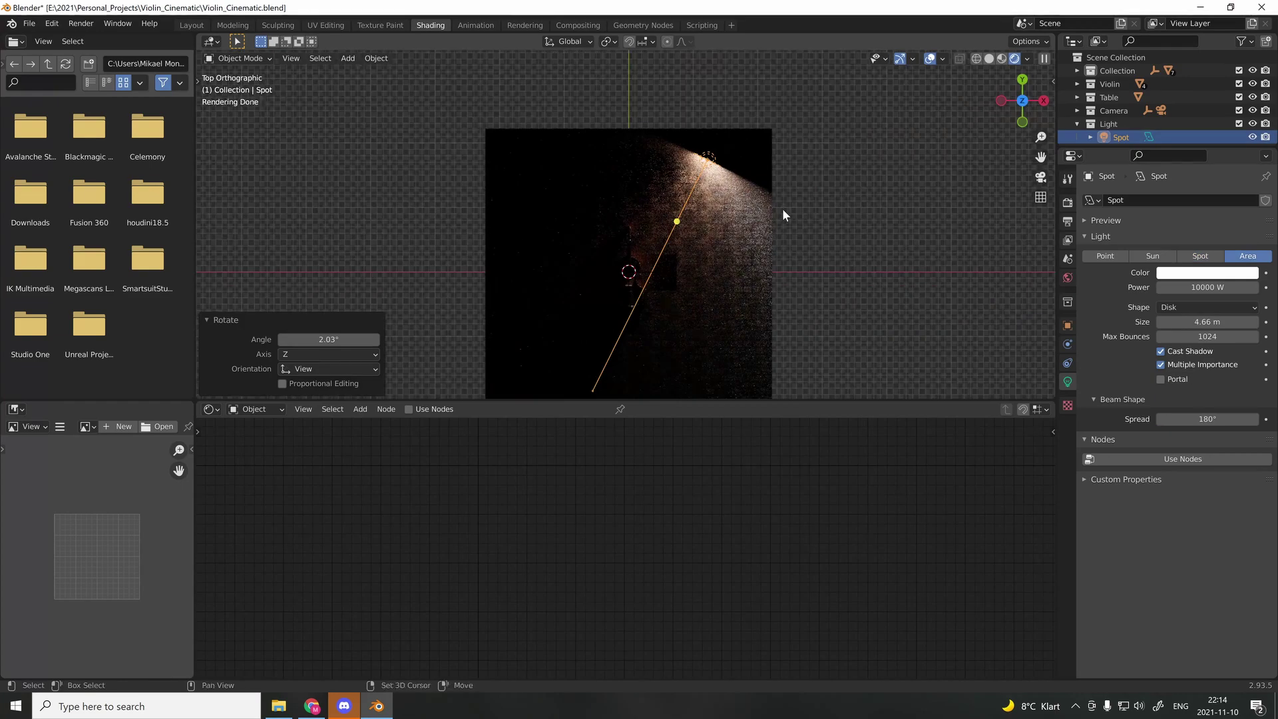
# - Duplicate the light to the left, rotate it -49.6°, and tint it dark red
pyautogui.hotkey('shift', 'd')
pyautogui.click(524, 261)
pyautogui.press('r')
pyautogui.click(613, 87)
pyautogui.press('KP_0')
pyautogui.click(1181, 273)
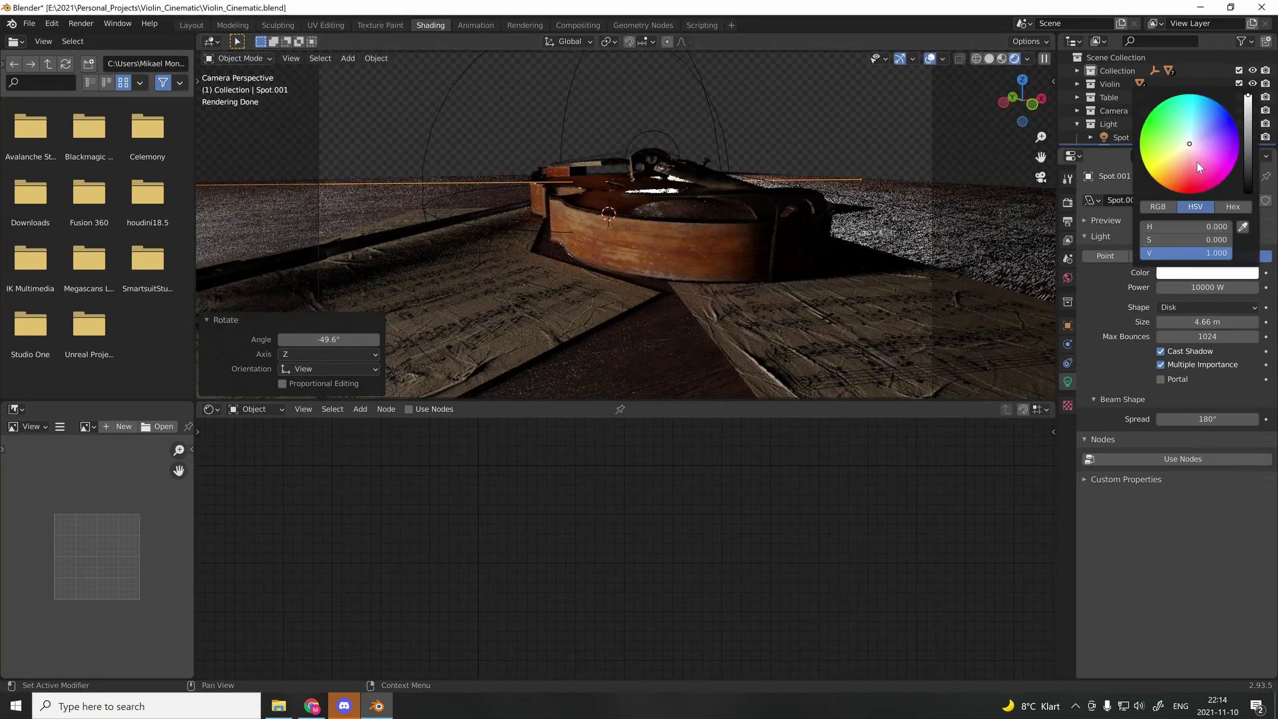
pyautogui.moveTo(1189, 146); pyautogui.dragTo(1233, 154)
pyautogui.moveTo(1248, 107); pyautogui.dragTo(1248, 144)
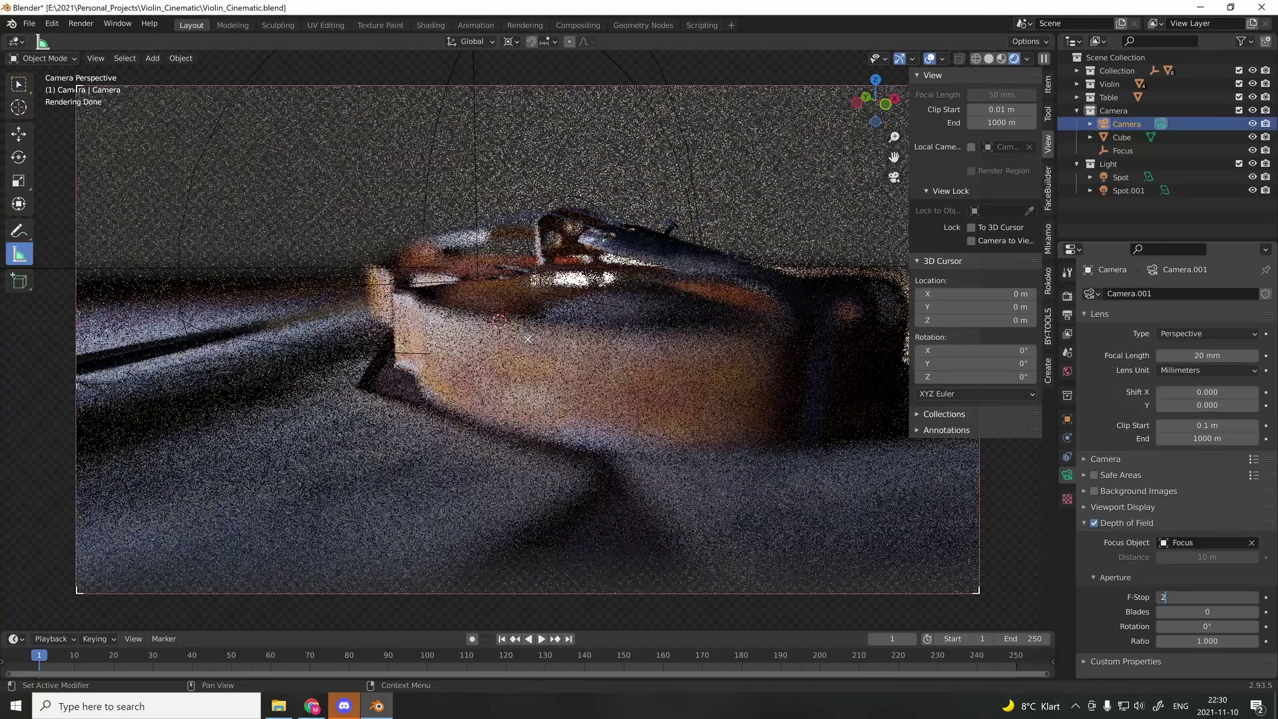
# - Move the Focus empty so the depth of field refocuses on the violin
pyautogui.press('Return')
pyautogui.click(473, 162)
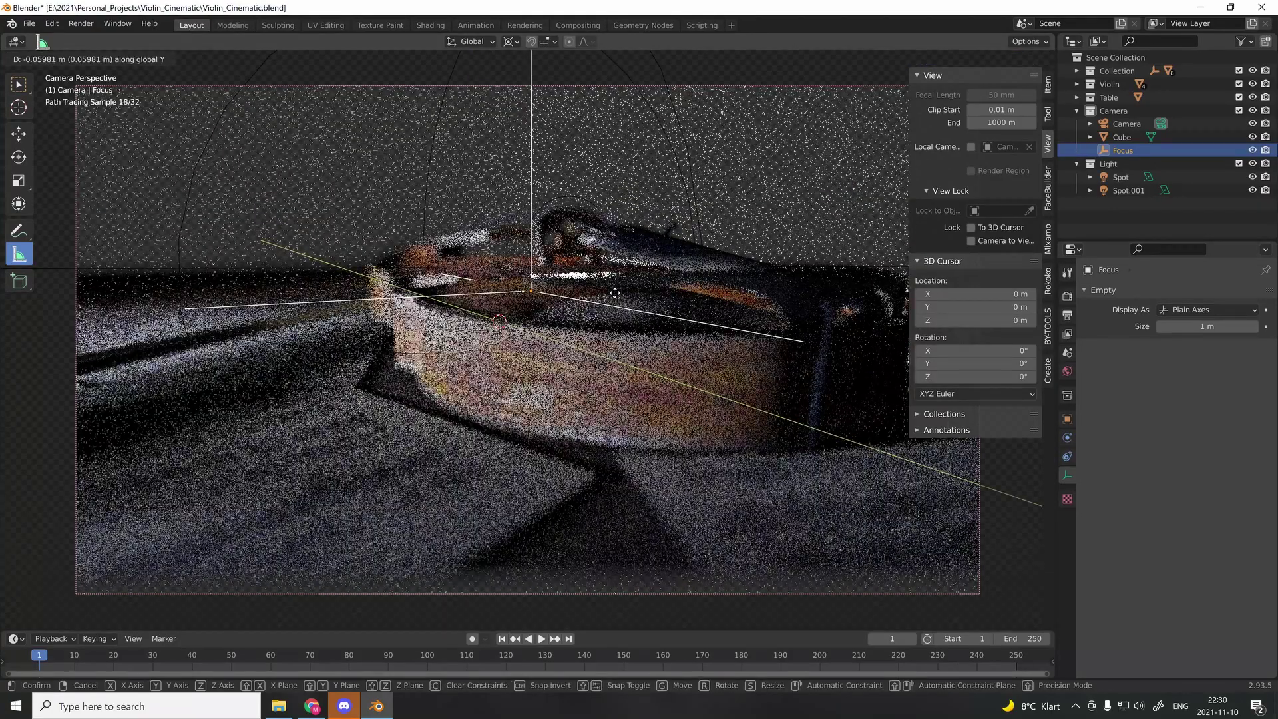
pyautogui.click(630, 257)
pyautogui.scroll(-1, 630, 257)
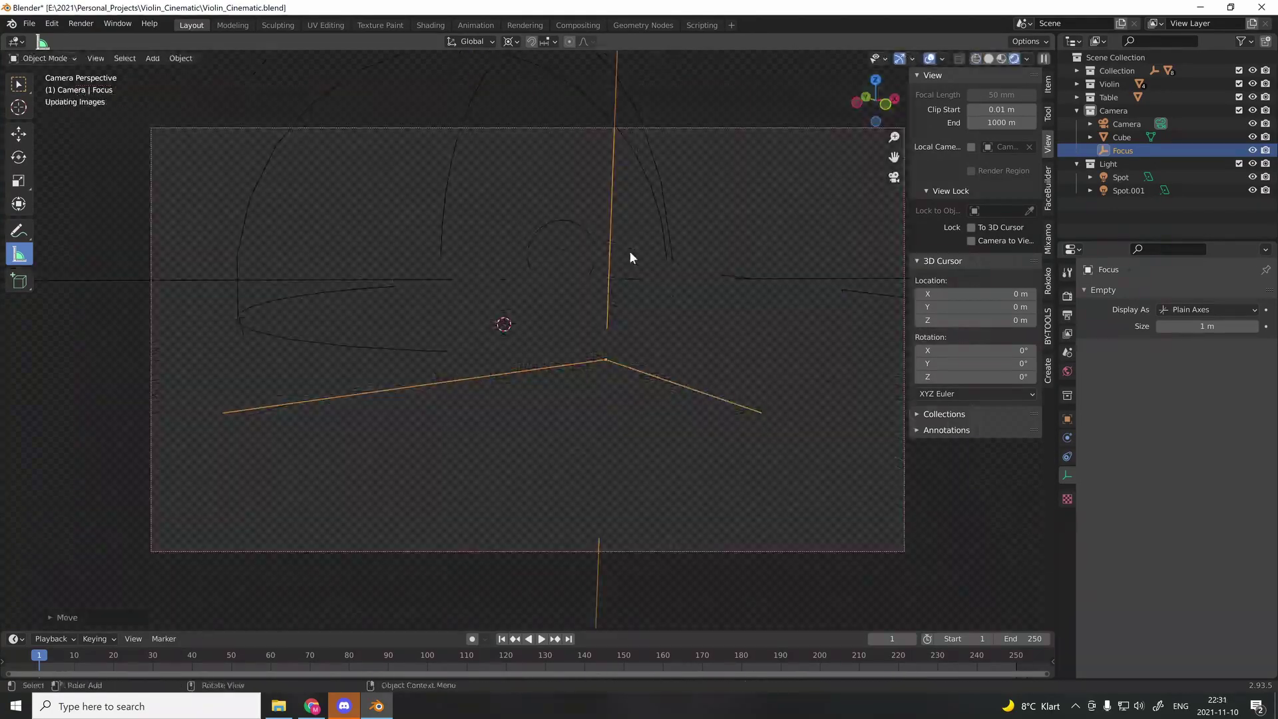
pyautogui.click(721, 418)
pyautogui.scroll(1, 720, 418)
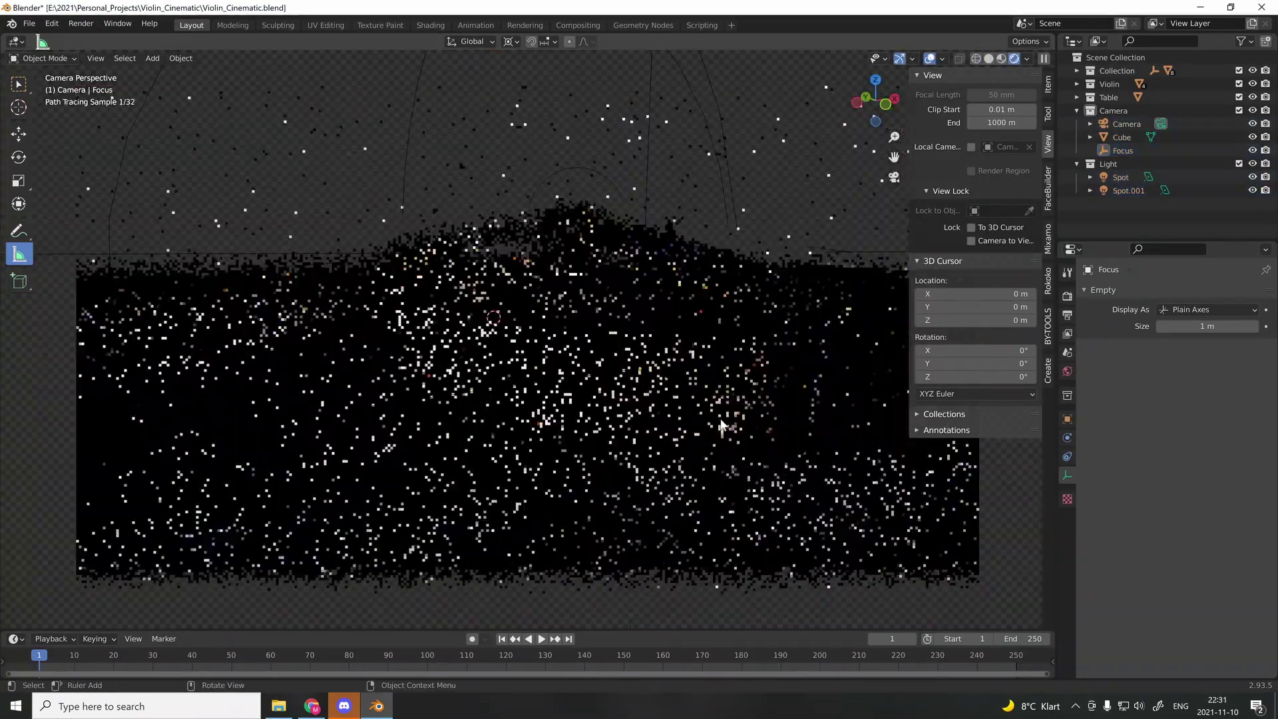
pyautogui.click(652, 374)
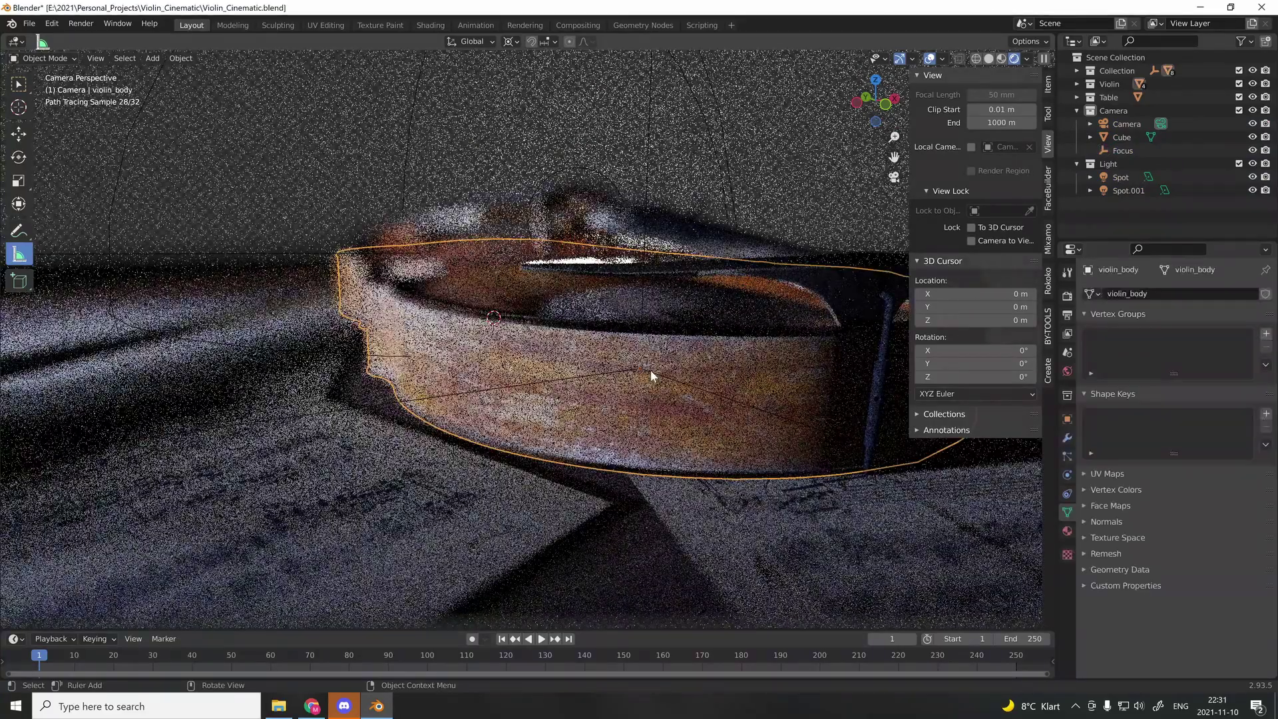
pyautogui.click(651, 376)
# - Set the camera's depth-of-field F-Stop to 4.0
pyautogui.click(1125, 125)
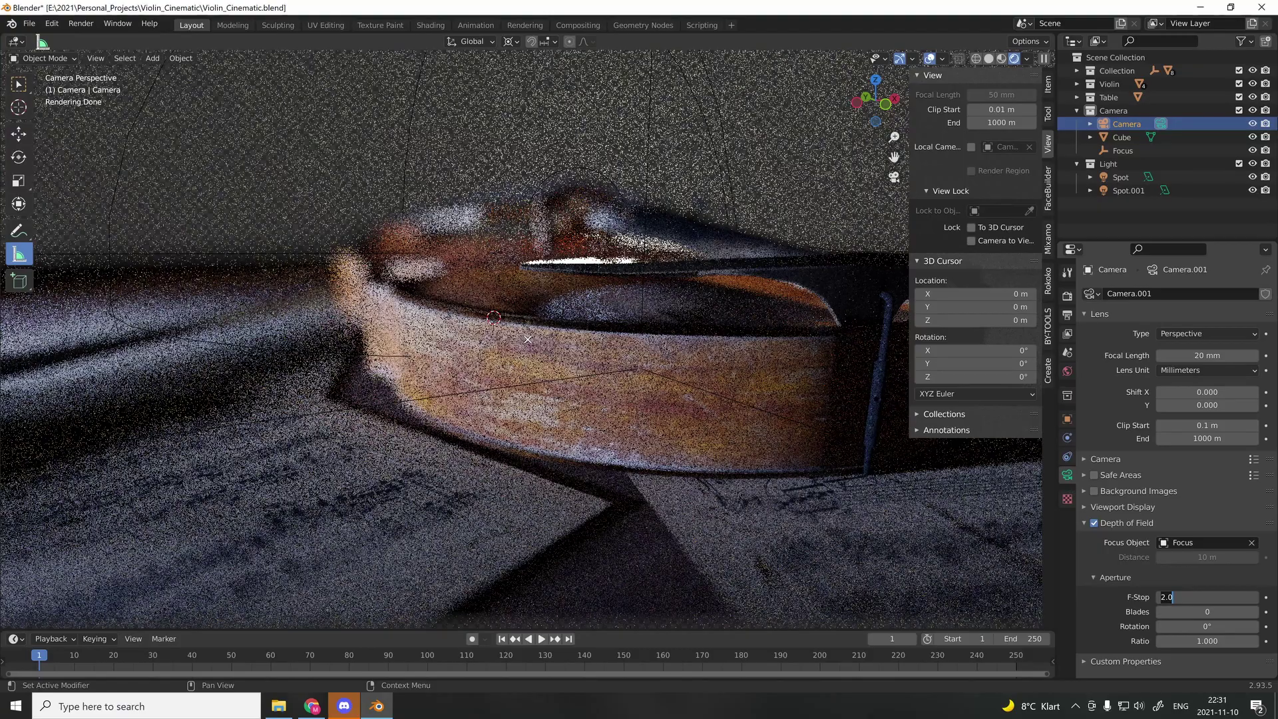
pyautogui.press('BackSpace')
pyautogui.press('BackSpace')
pyautogui.press('BackSpace')
pyautogui.write('4.0')
pyautogui.press('Return')
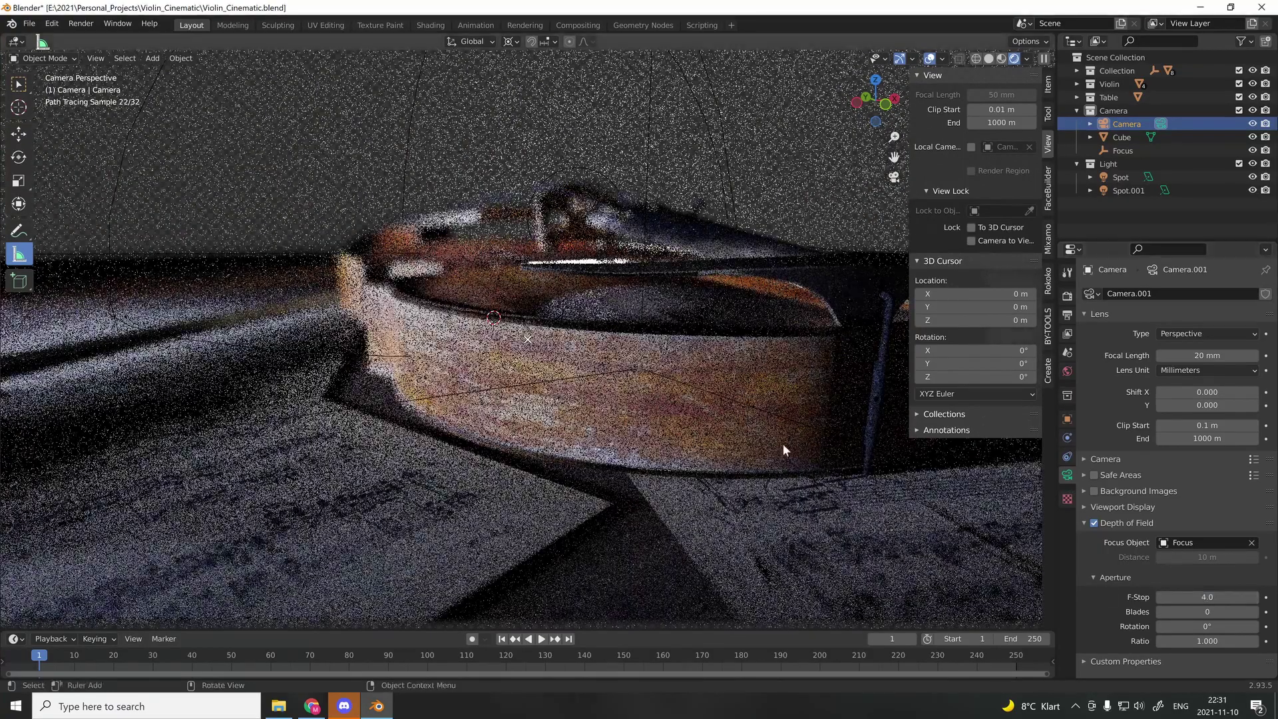
# - Reposition the butterfly's thorax bone and keyframe the new pose
pyautogui.click(752, 409)
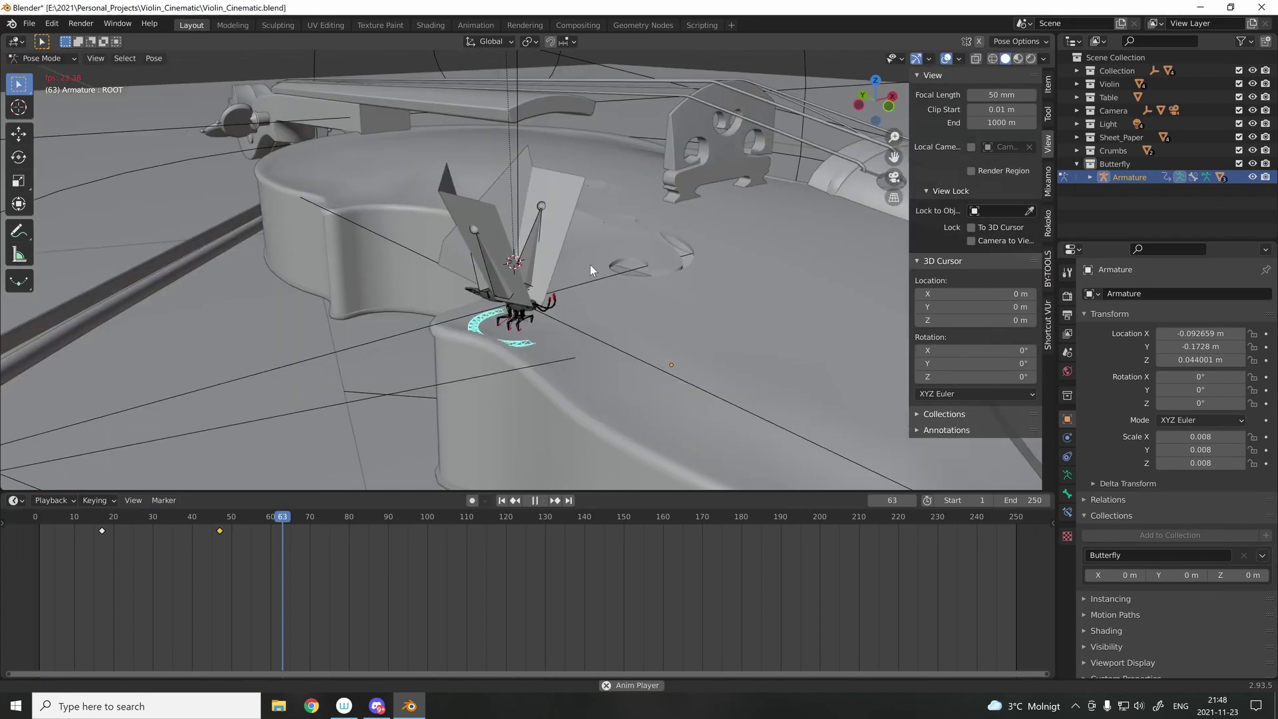
pyautogui.hotkey('shift', 'Left')
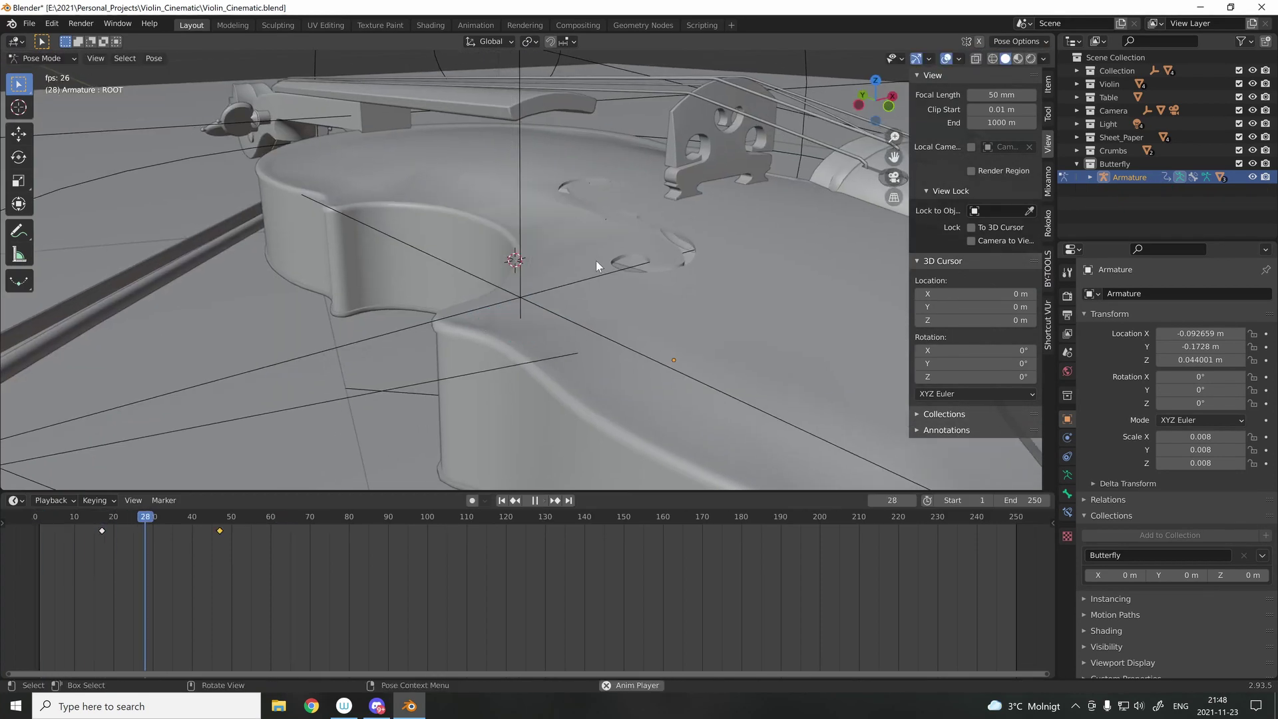
pyautogui.press('space')
pyautogui.scroll(3, 592, 283)
pyautogui.moveTo(599, 321); pyautogui.dragTo(607, 327)
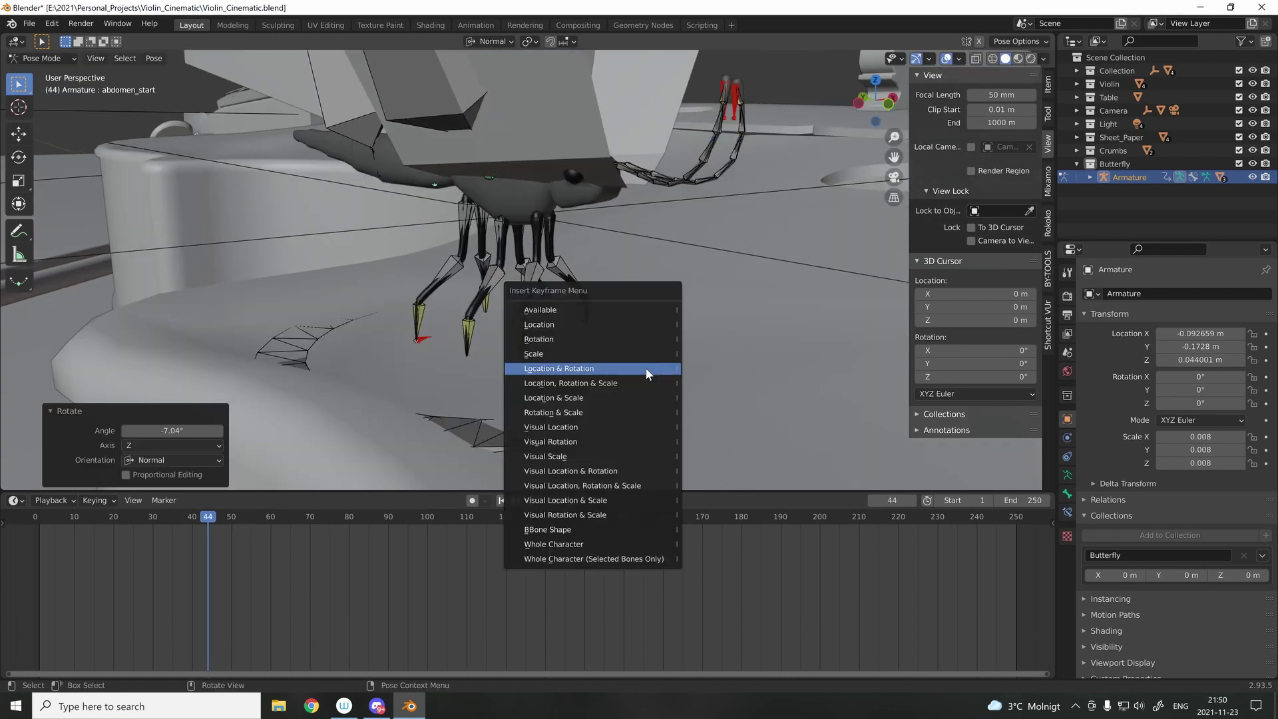
pyautogui.click(648, 370)
# - Play and scrub frames 37 to 64 to check the butterfly's landing
pyautogui.press('Right')
pyautogui.press('Right')
pyautogui.press('Right')
pyautogui.press('Right')
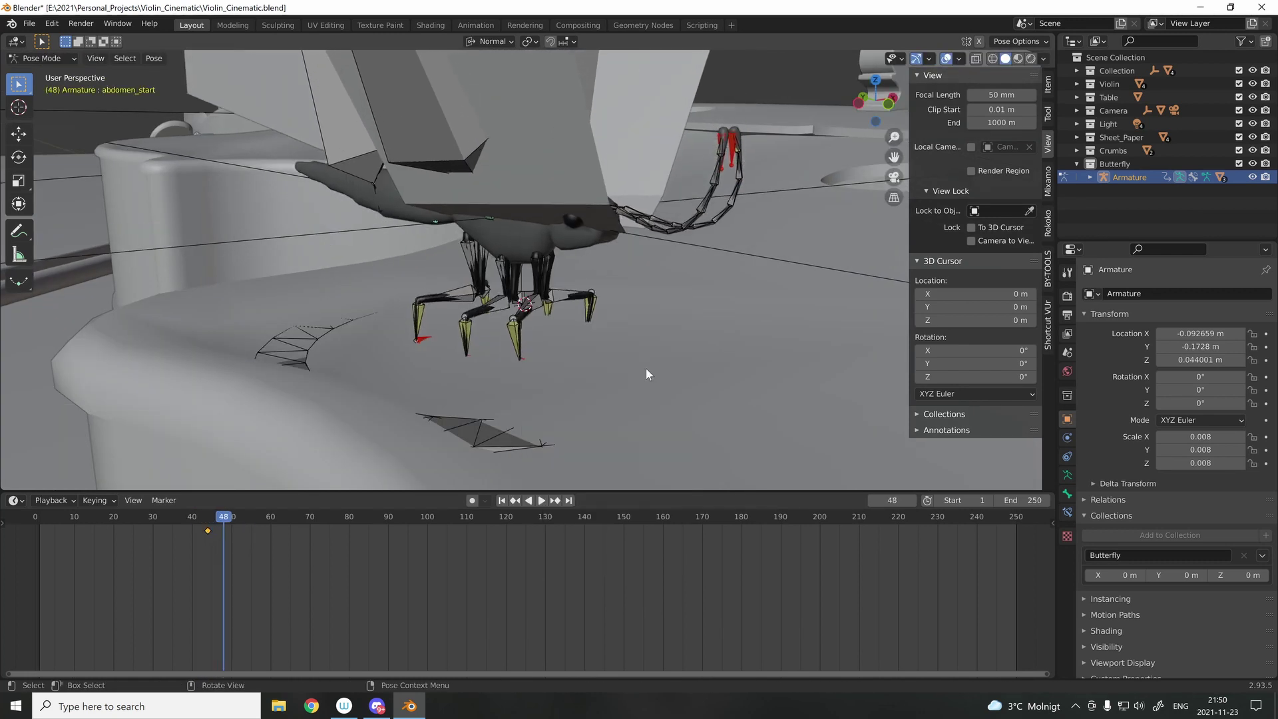
pyautogui.press('space')
pyautogui.click(209, 510)
pyautogui.click(181, 501)
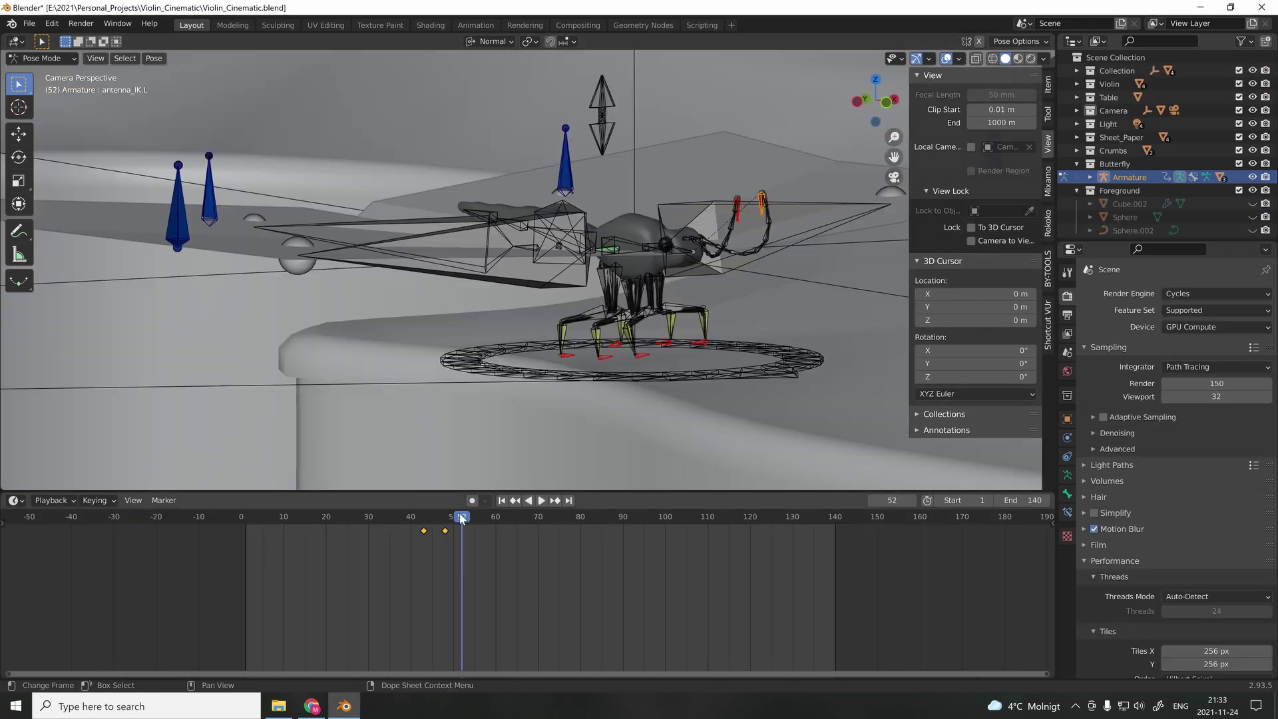
pyautogui.moveTo(461, 518); pyautogui.dragTo(515, 521)
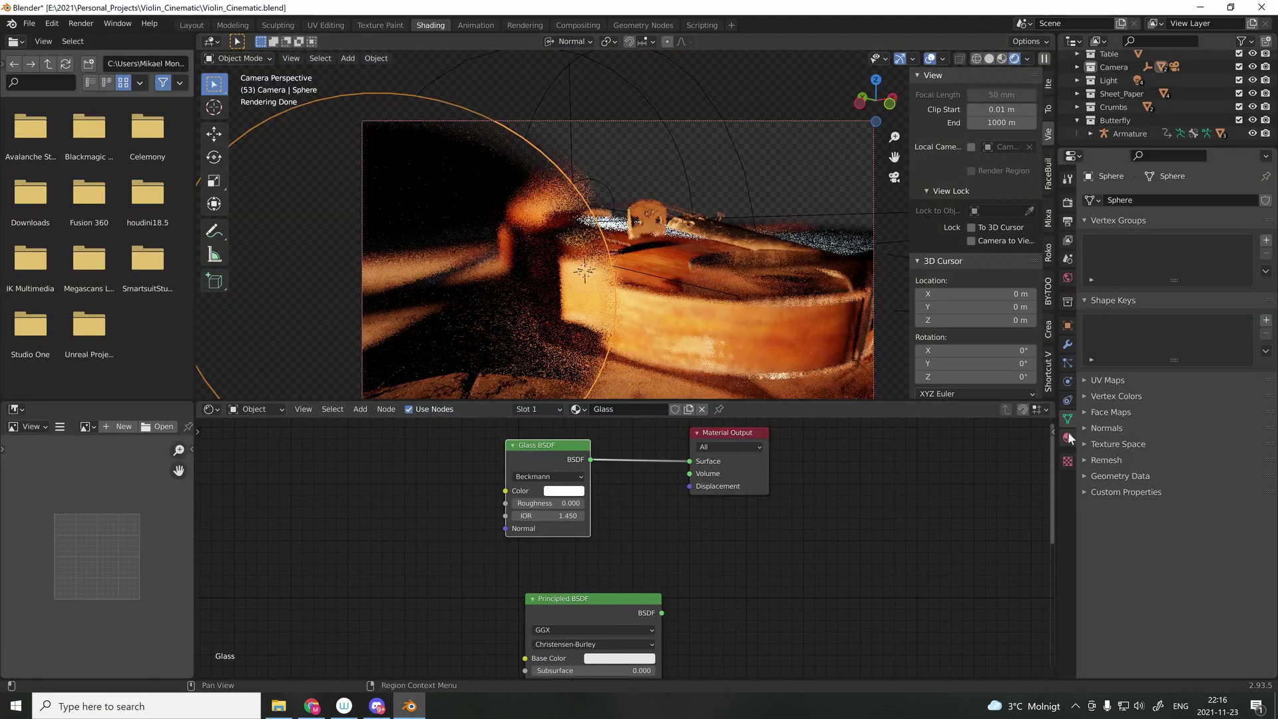
# - Give the sphere its Glass BSDF material, save Violin_Cinematic.blend, and orbit around the sphere
pyautogui.click(1068, 438)
pyautogui.hotkey('ctrl', 's')
pyautogui.scroll(-1, 662, 274)
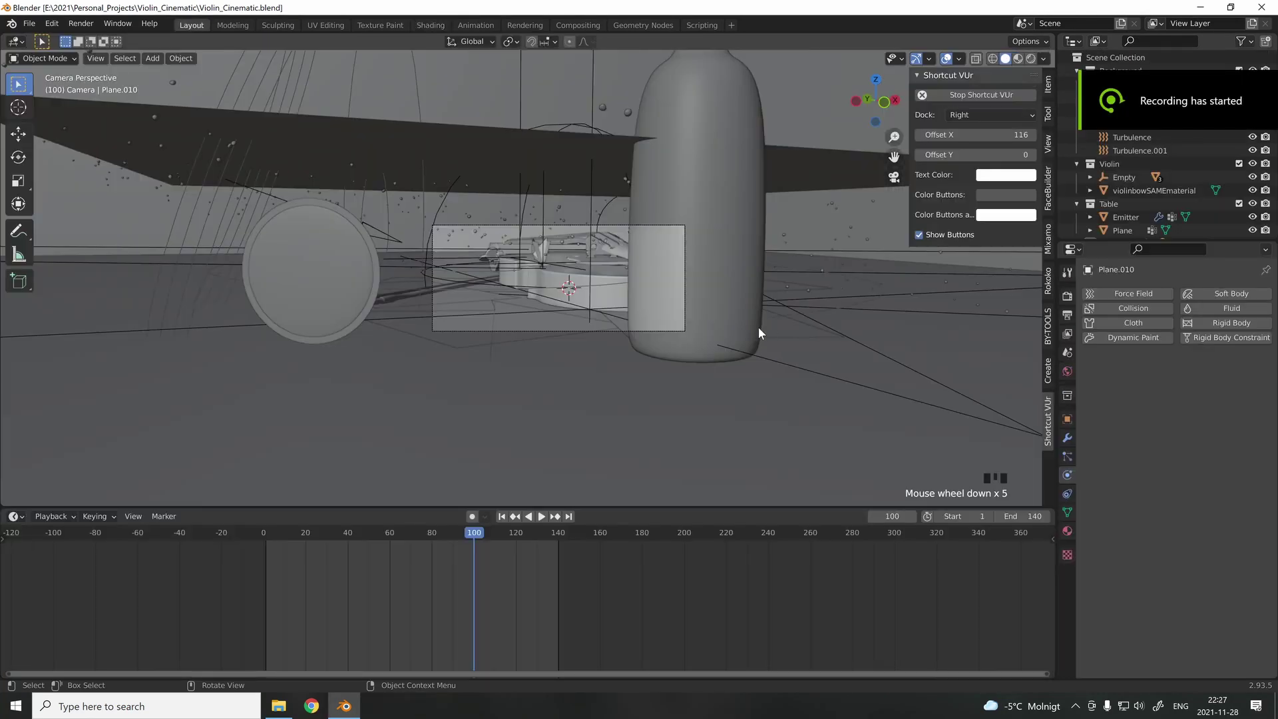
pyautogui.moveTo(757, 326)
pyautogui.mouseDown(button='middle')
pyautogui.moveTo(716, 333)
pyautogui.moveTo(743, 351)
pyautogui.mouseUp(button='middle')
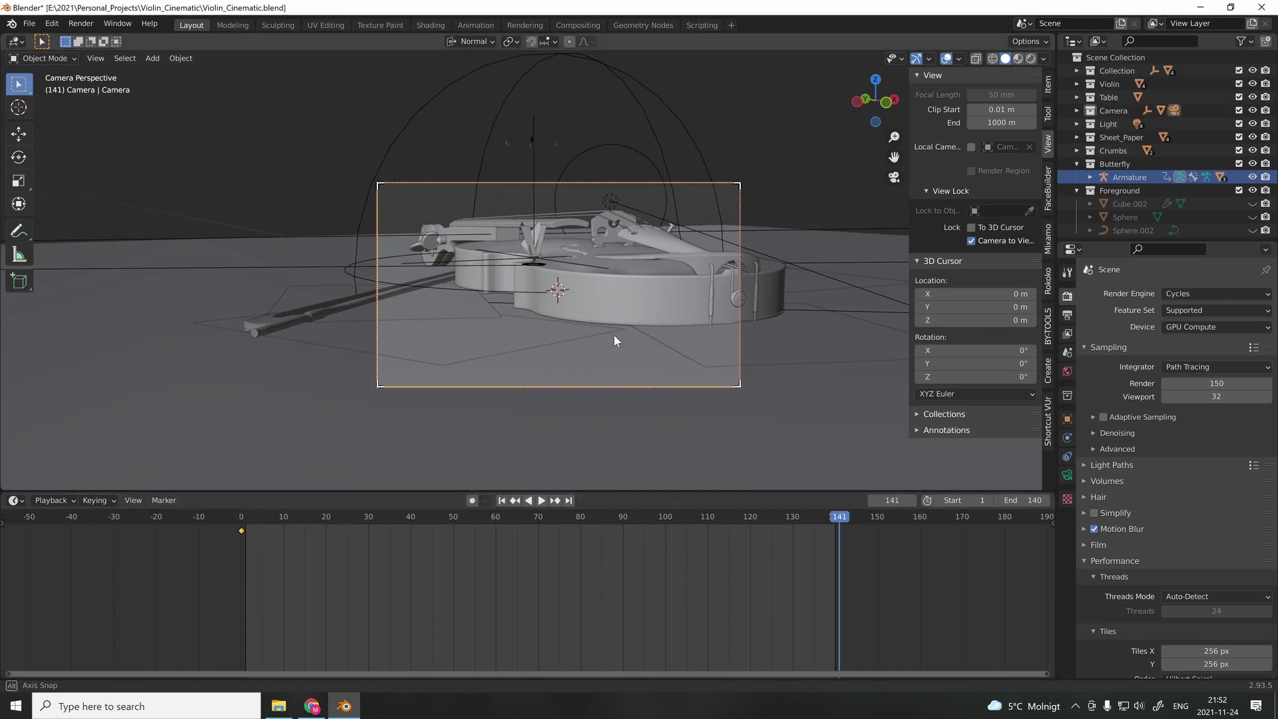
# - Reframe the camera at frame 141 and keyframe its location and rotation
pyautogui.moveTo(614, 334); pyautogui.dragTo(601, 322, button='middle')
pyautogui.press('i')
pyautogui.click(602, 326)
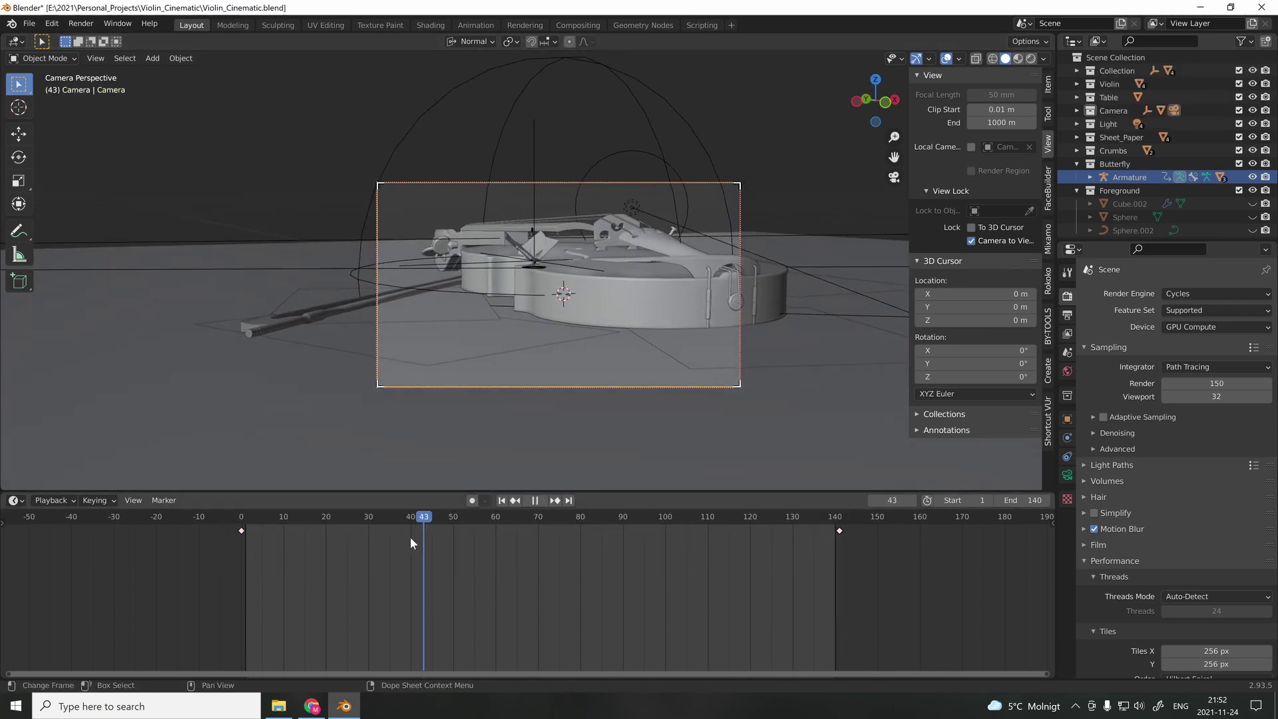
# - Add a Noise modifier with raised scale to the camera curves in the Graph Editor
pyautogui.click(13, 502)
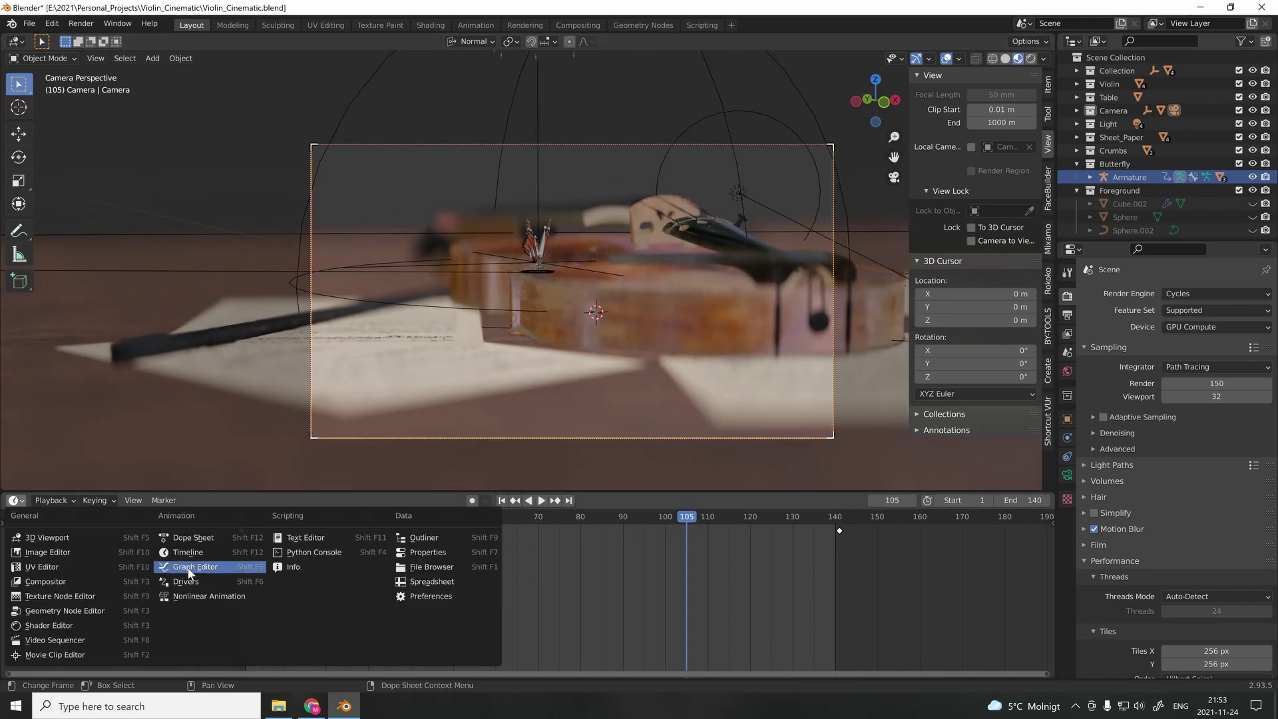
pyautogui.click(189, 567)
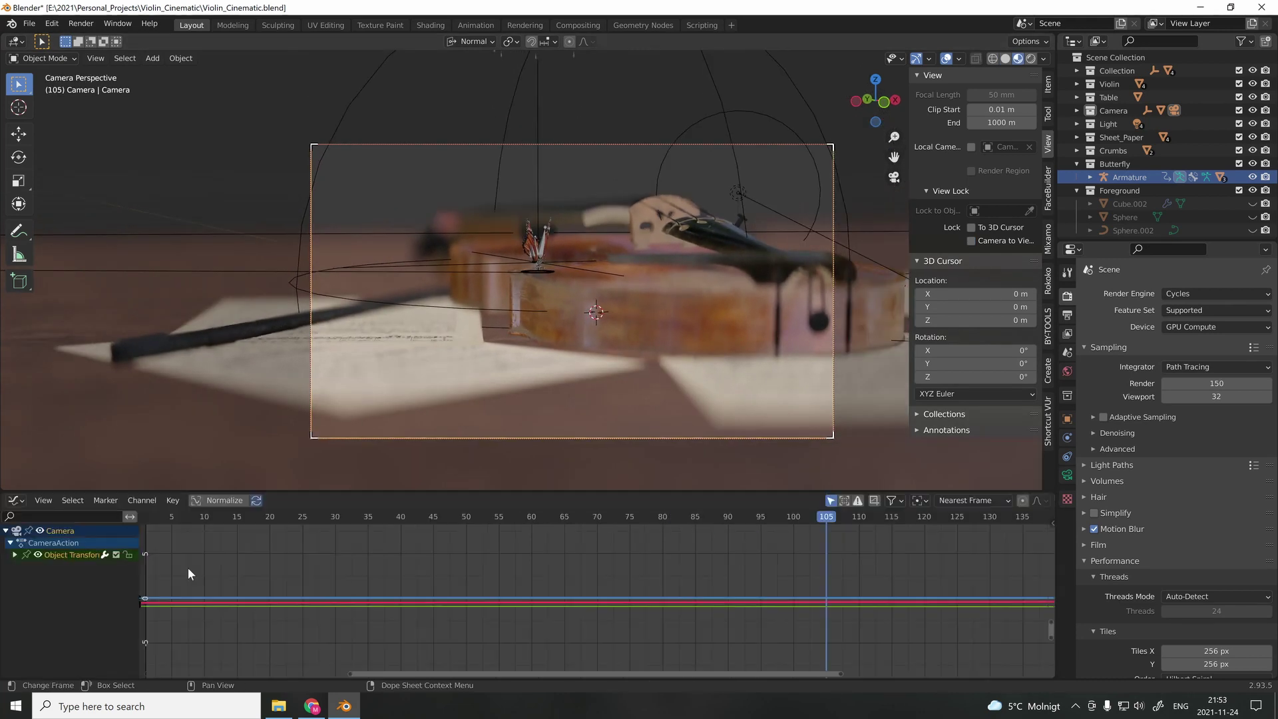
pyautogui.press('Home')
pyautogui.click(944, 595)
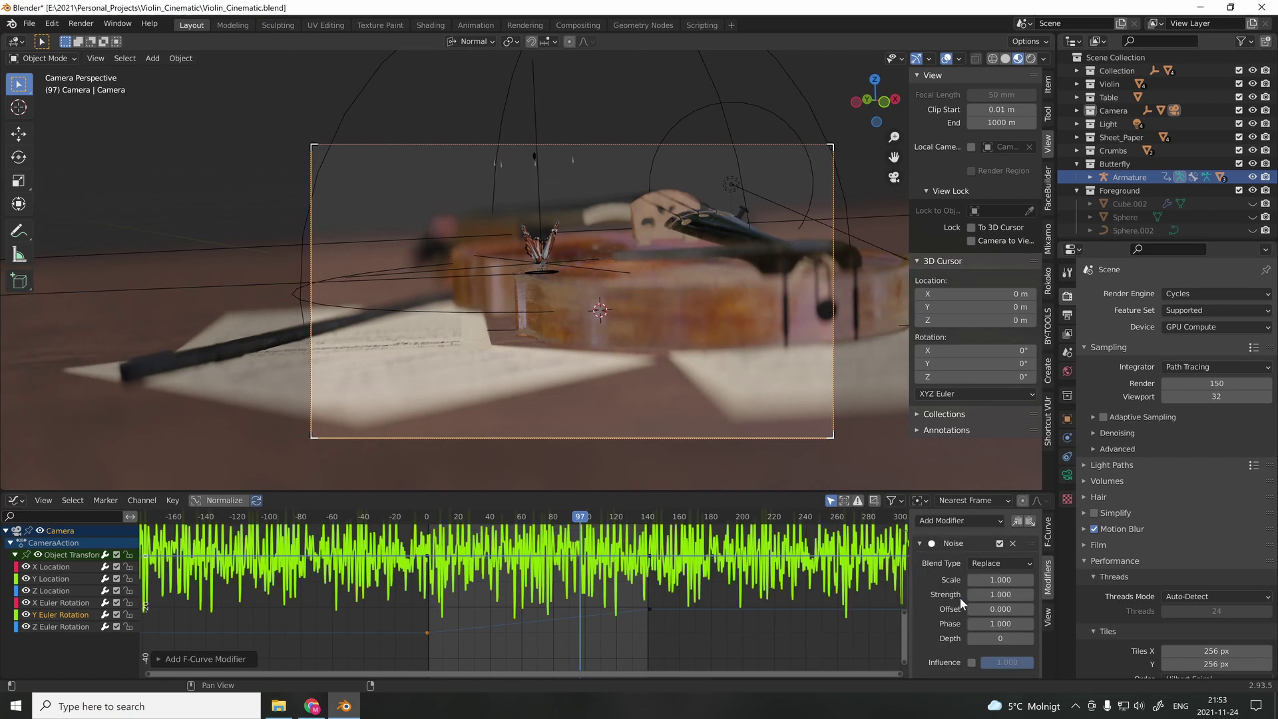
pyautogui.moveTo(986, 580)
pyautogui.mouseDown()
pyautogui.moveTo(1026, 580)
pyautogui.moveTo(1002, 599)
pyautogui.mouseUp()
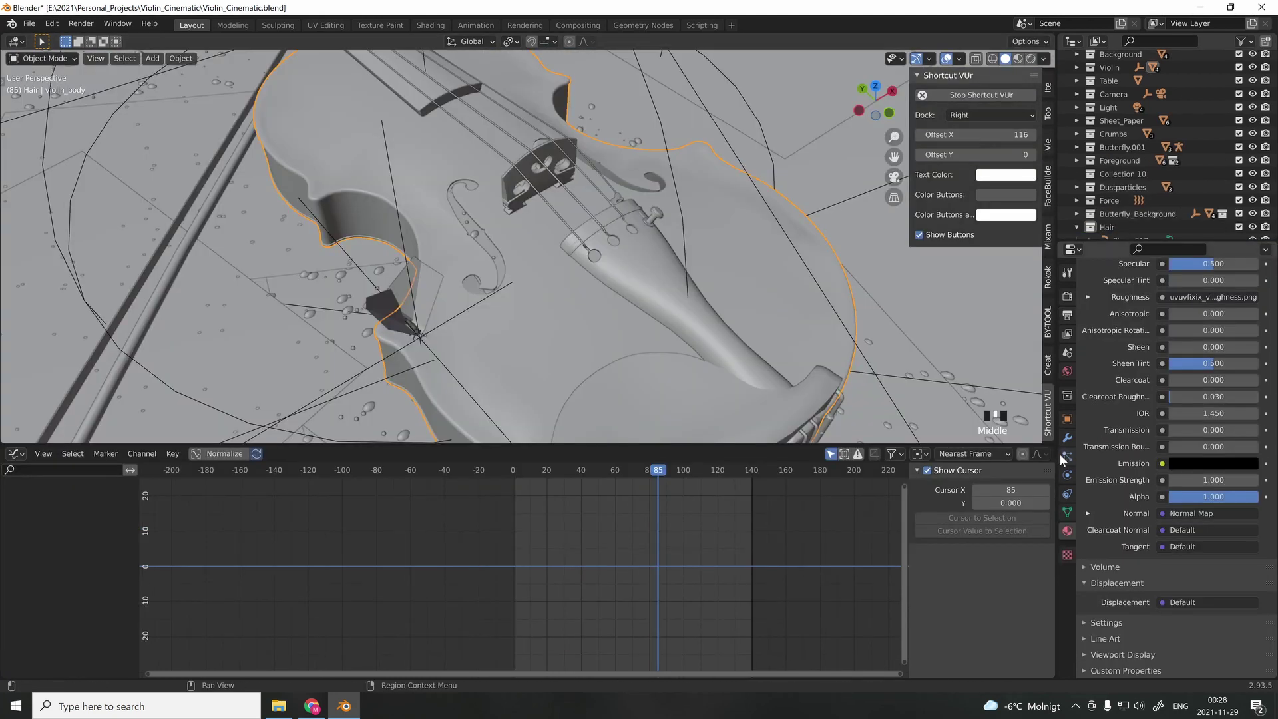
# - Add a new particle system to the violin body and set its type to Hair
pyautogui.click(1067, 456)
pyautogui.click(1267, 266)
pyautogui.click(1225, 340)
pyautogui.scroll(-3, 1107, 596)
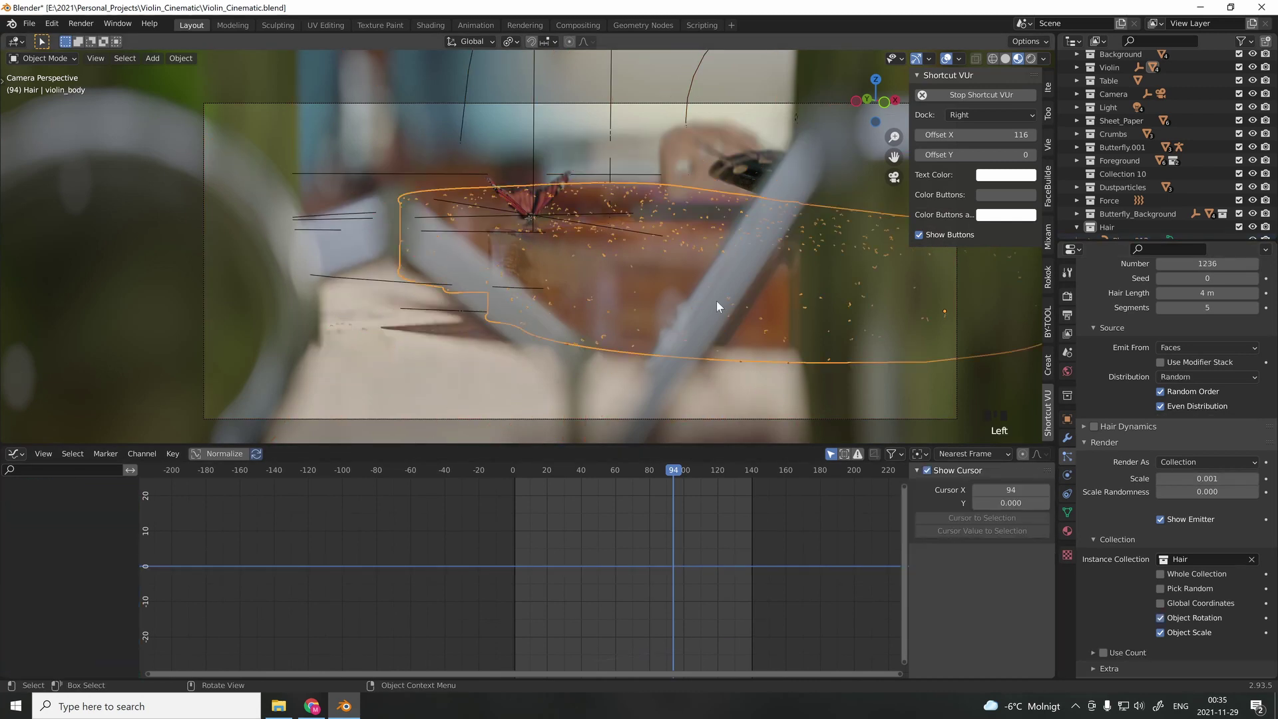